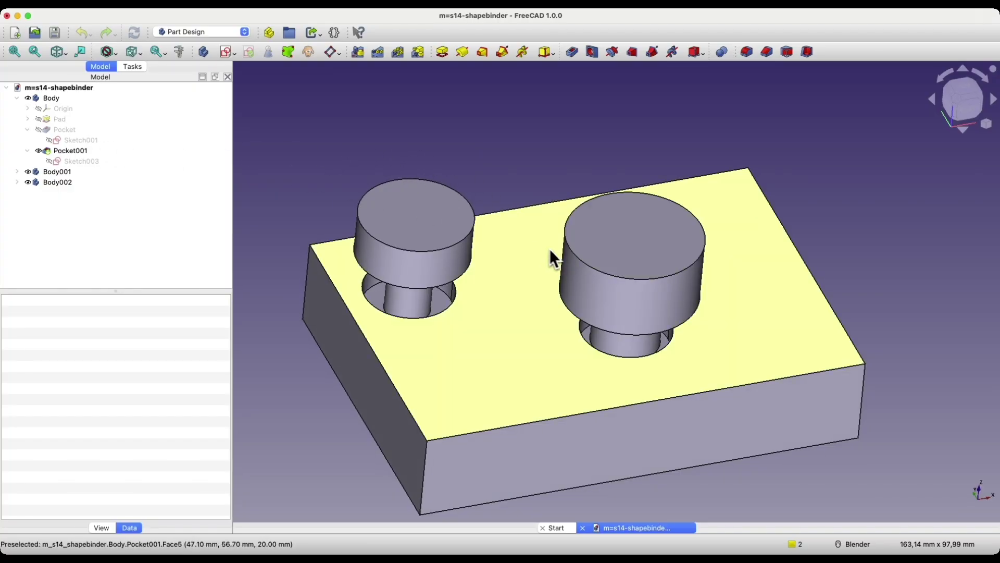
# Change the right hole's 55 mm distance in Sketch001 to 70 mm and check both bodies' pegs
pyautogui.doubleClick(83, 141)
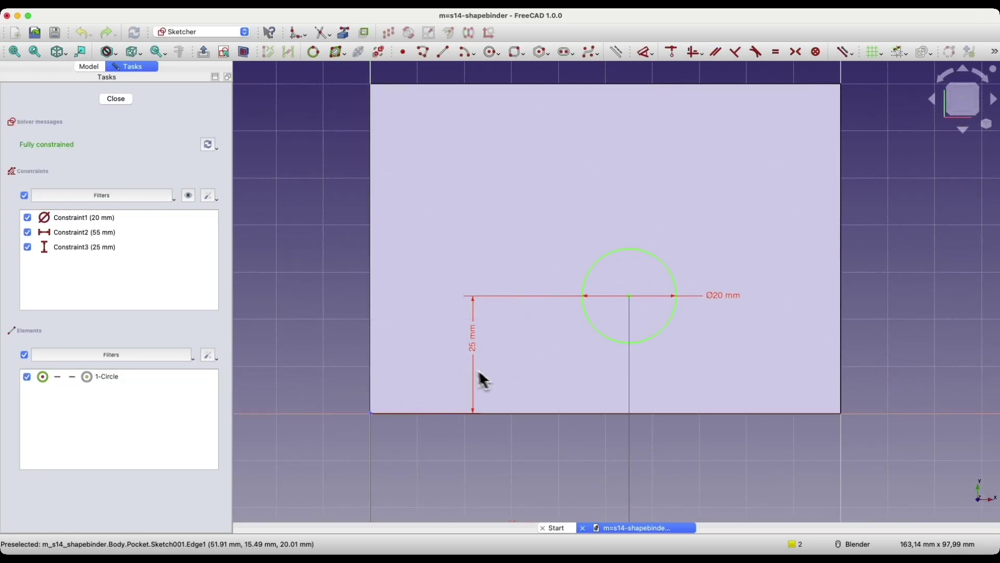
pyautogui.scroll(-2, 677, 318)
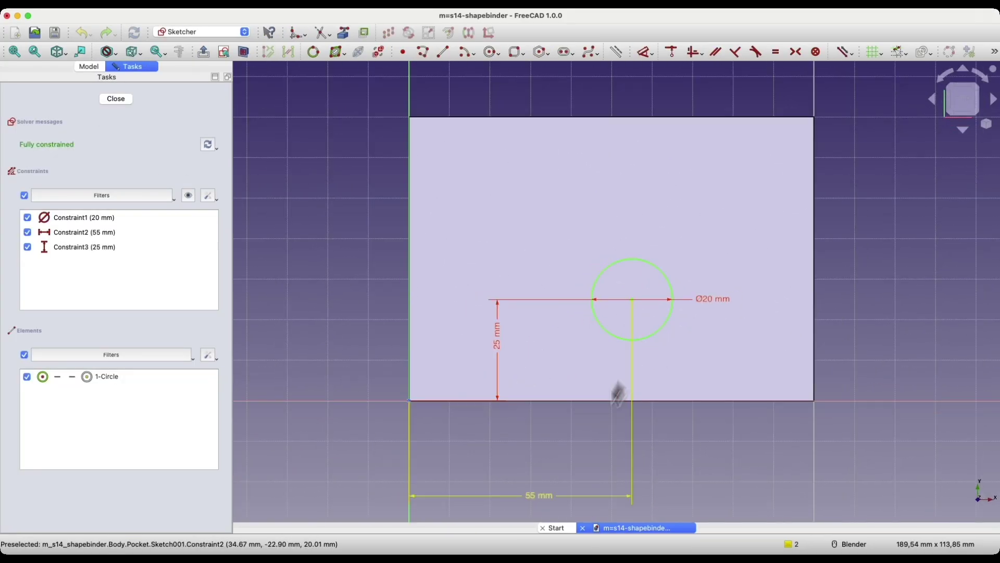
pyautogui.doubleClick(539, 497)
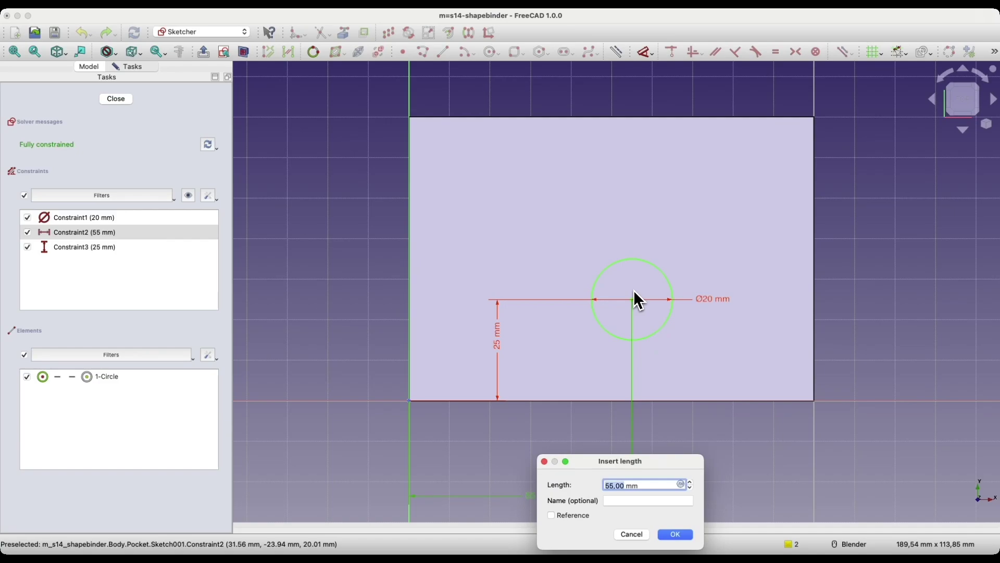
pyautogui.write('70')
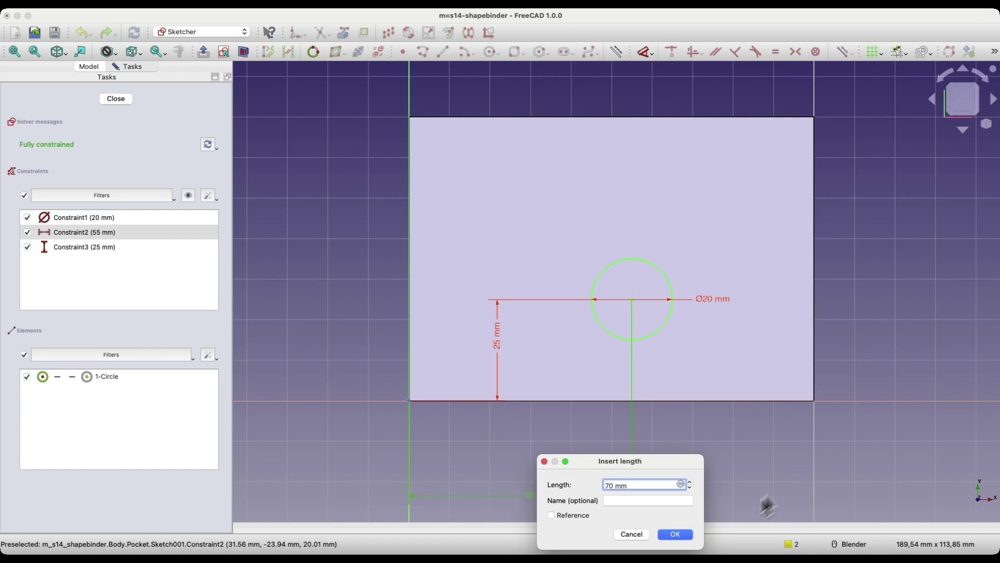
pyautogui.click(672, 535)
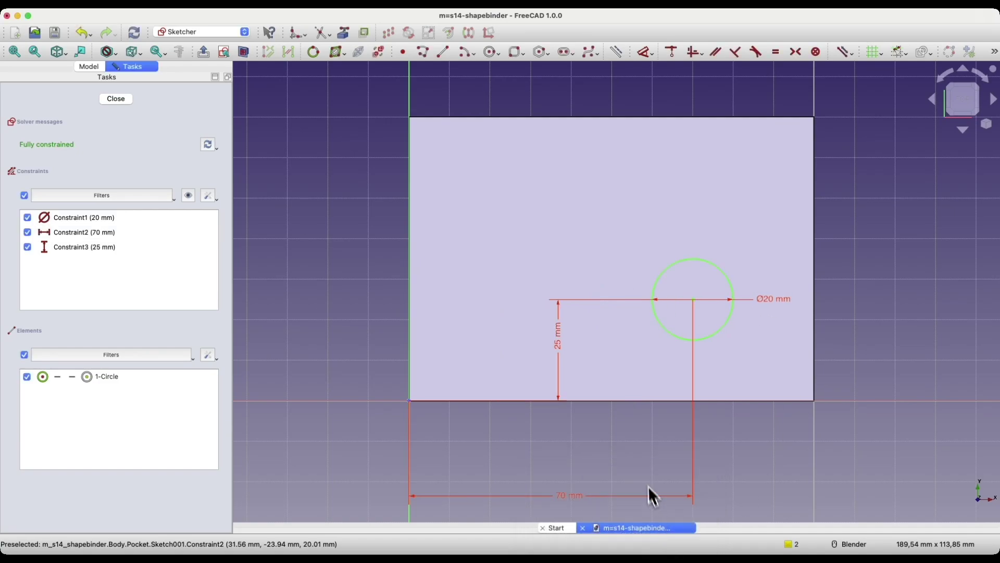
pyautogui.click(112, 100)
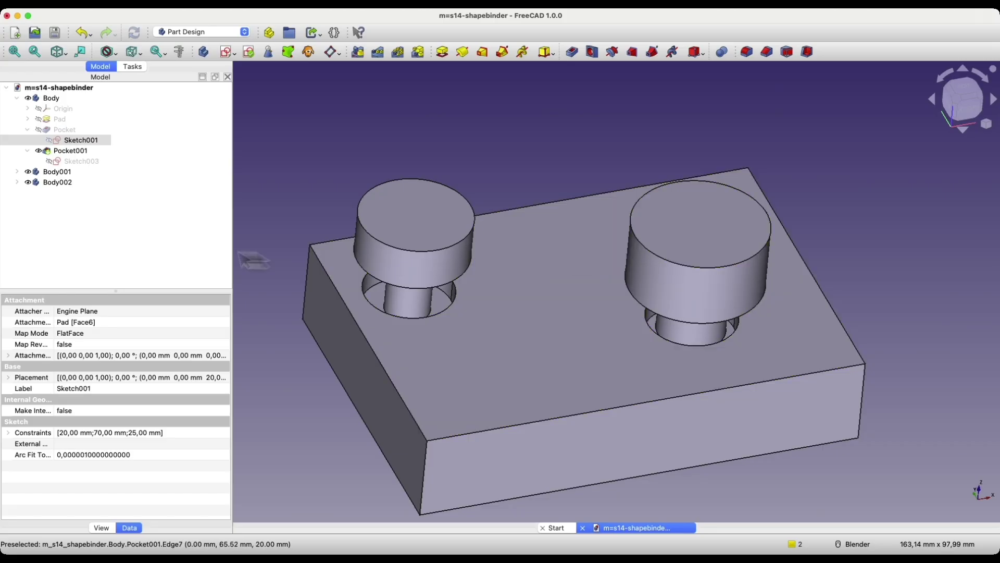
pyautogui.click(57, 183)
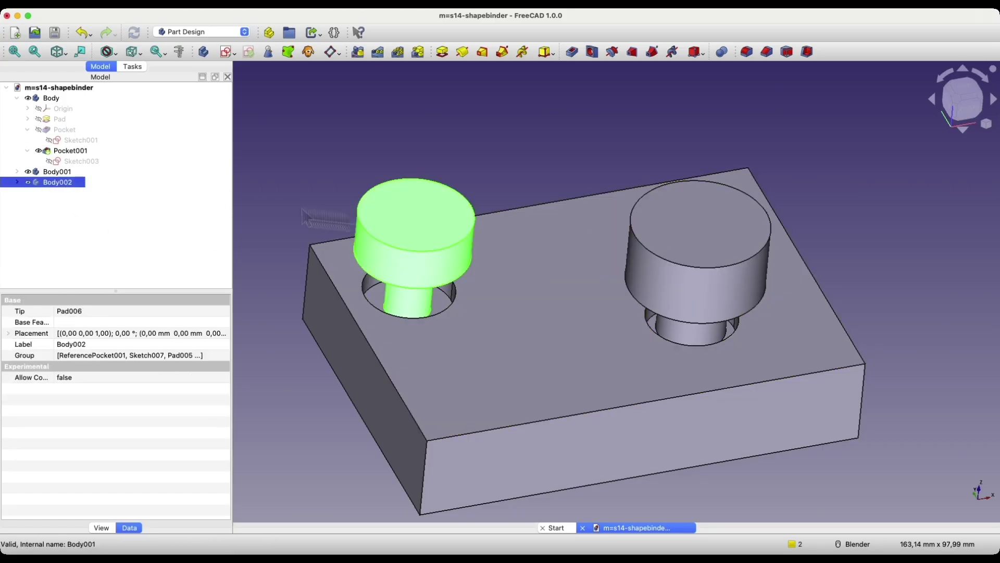
pyautogui.click(44, 174)
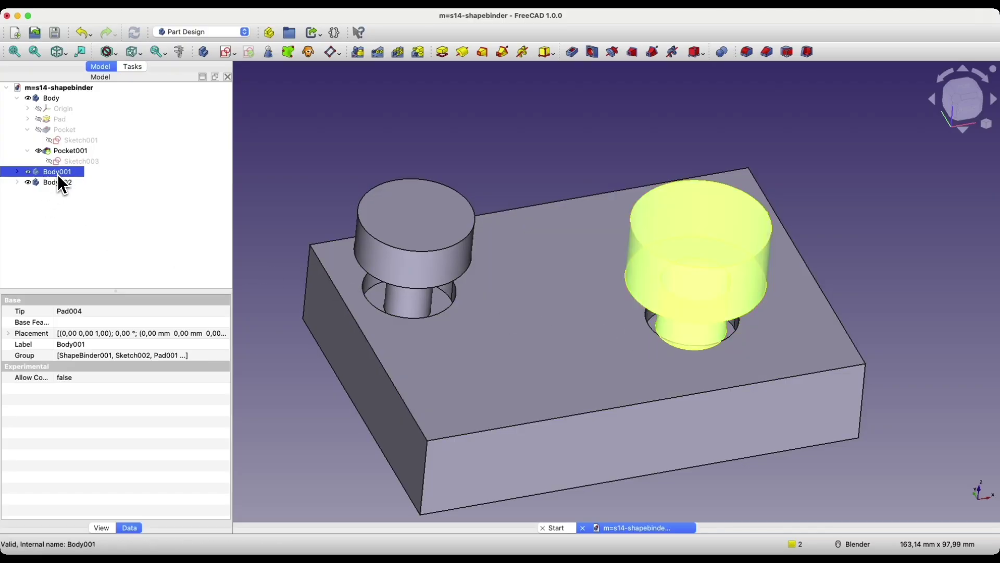
# Close the document without saving and start a new part with a body
pyautogui.click(583, 527)
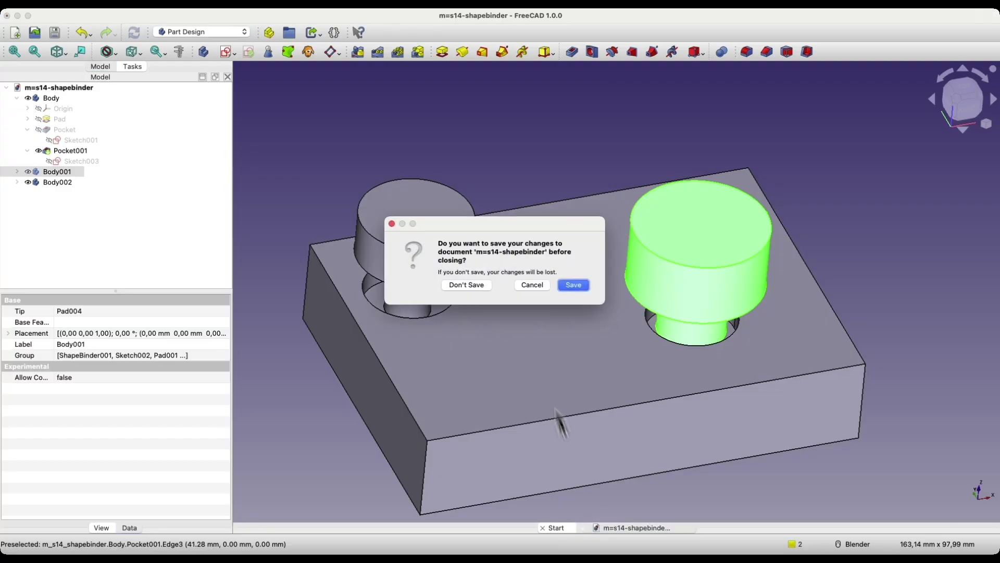
pyautogui.click(471, 285)
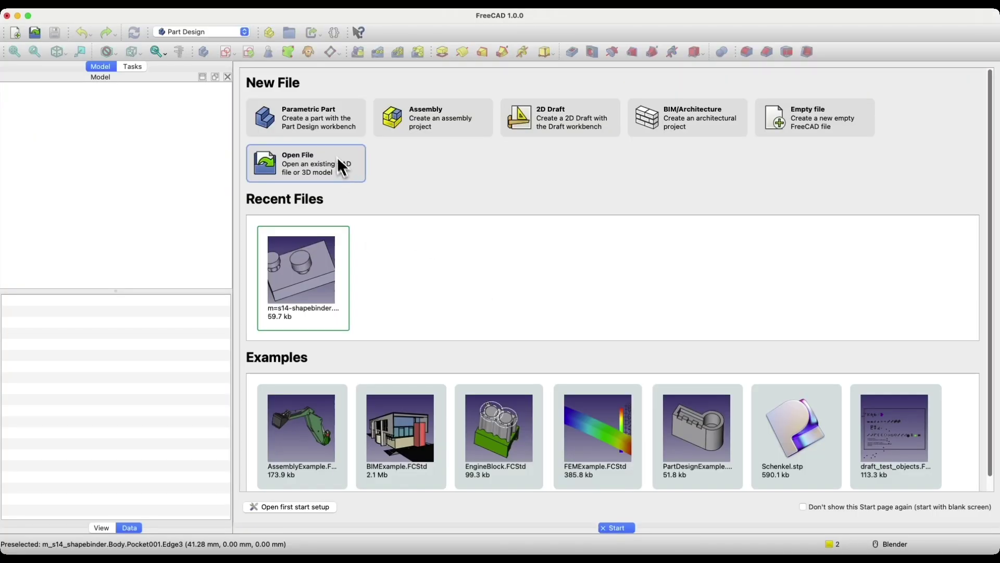
pyautogui.click(320, 134)
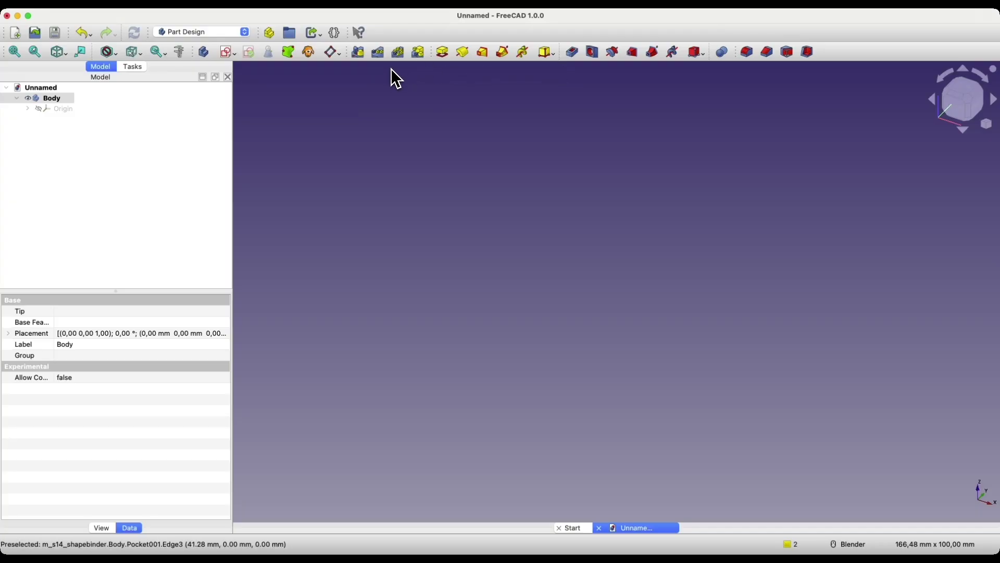
# Draw a 200 × 100 mm rectangle from the origin in a new XY-plane sketch
pyautogui.click(228, 53)
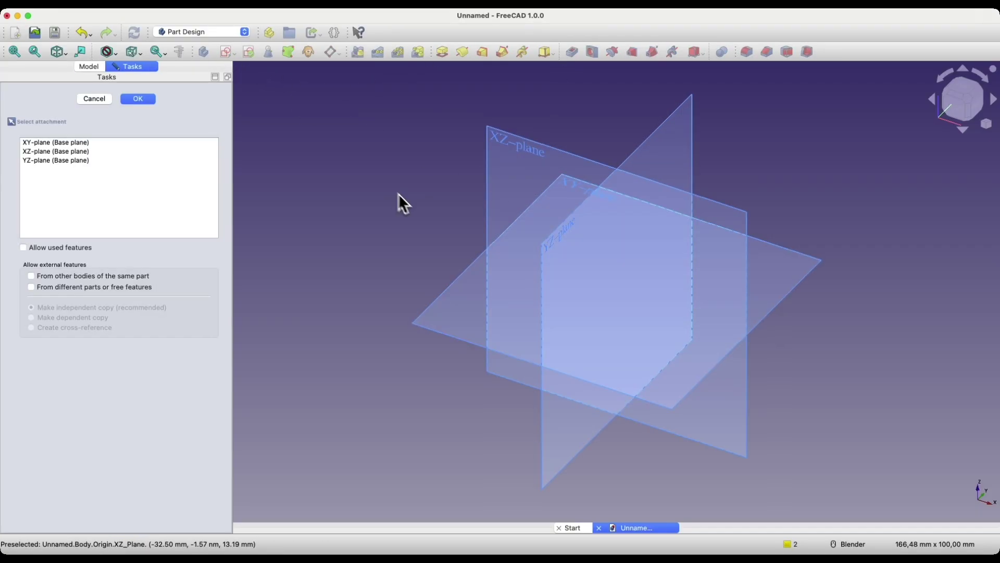
pyautogui.click(569, 186)
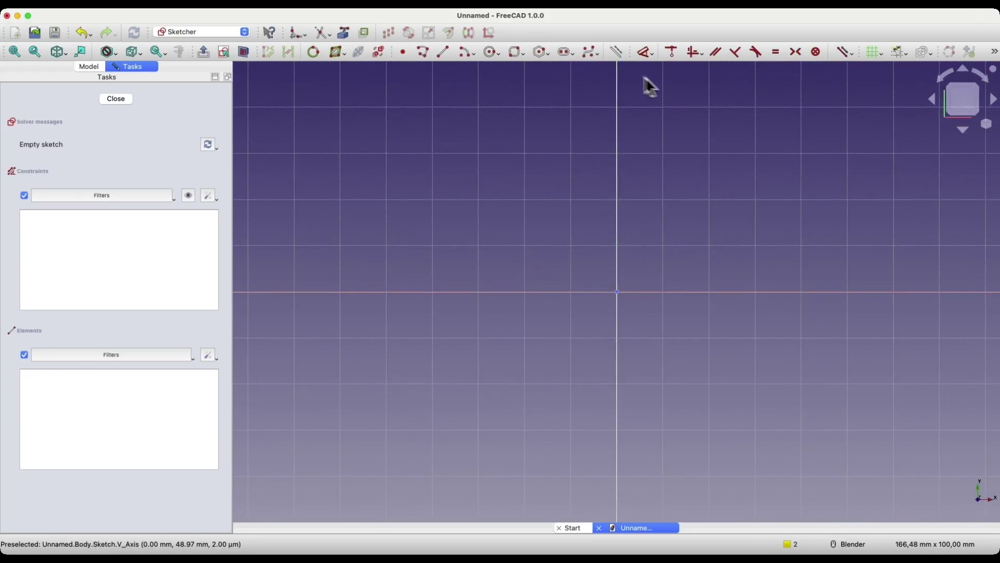
pyautogui.click(523, 54)
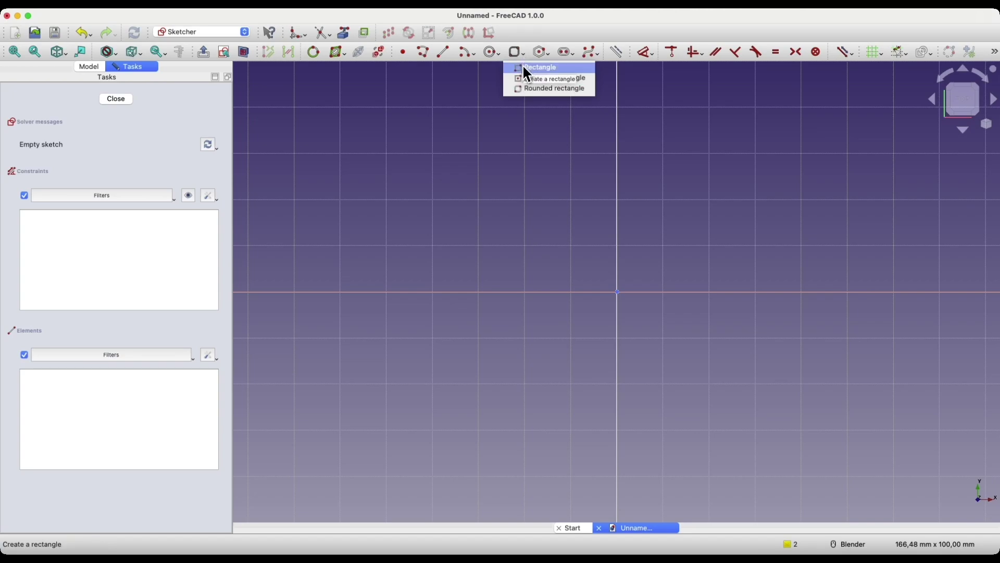
pyautogui.click(526, 69)
pyautogui.click(619, 292)
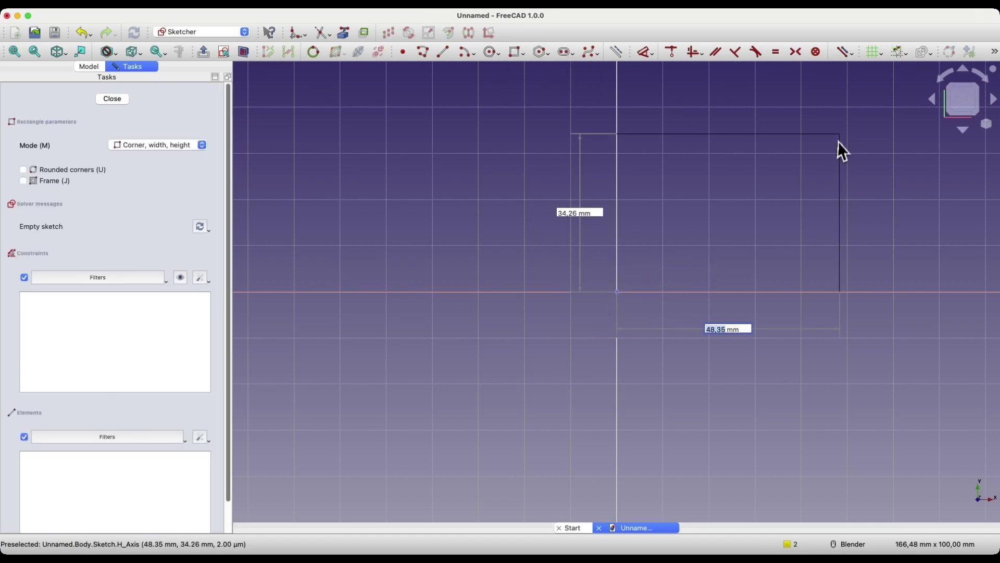
pyautogui.write('200')
pyautogui.press('Tab')
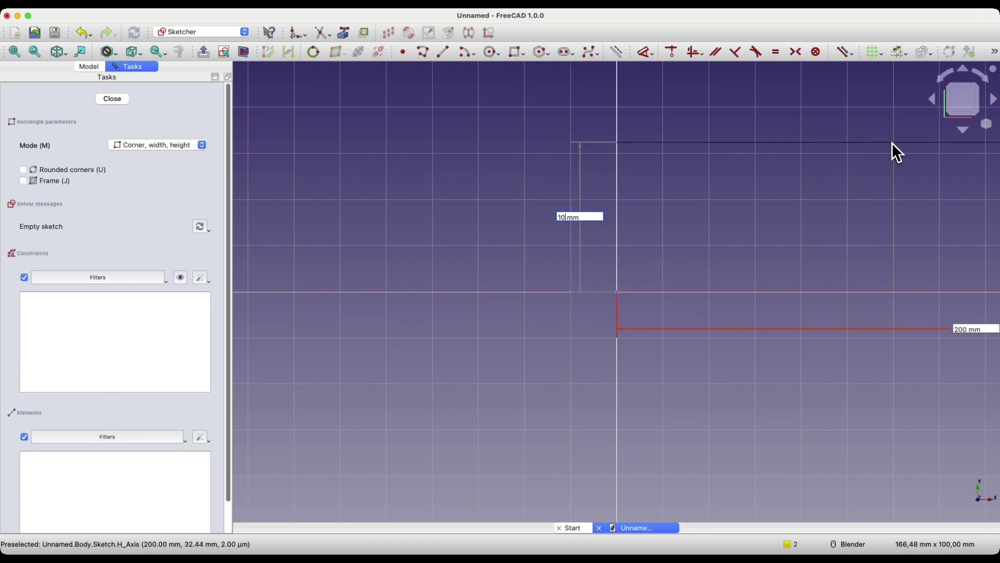
pyautogui.write('100')
pyautogui.press('Return')
pyautogui.scroll(-4, 339, 334)
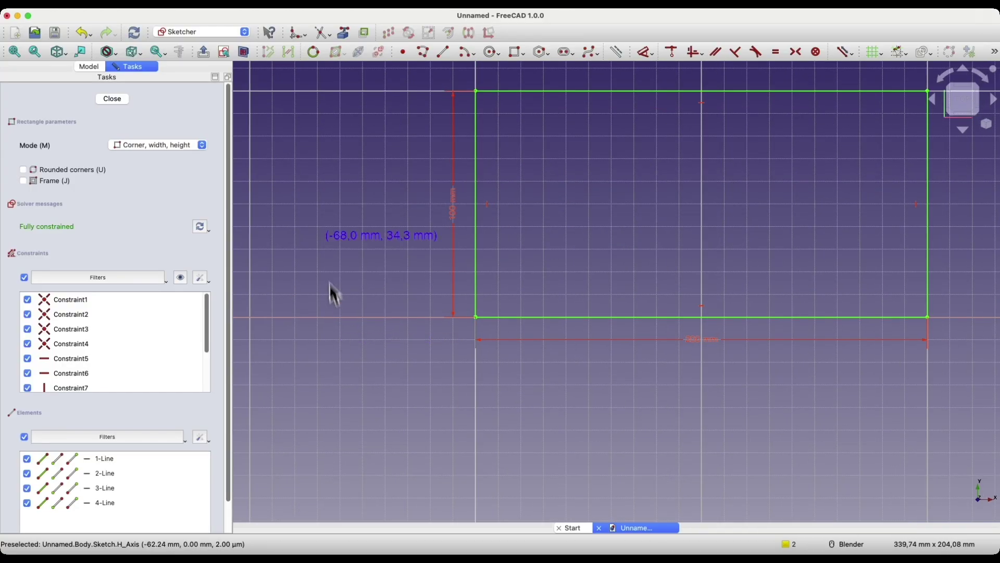
pyautogui.click(113, 99)
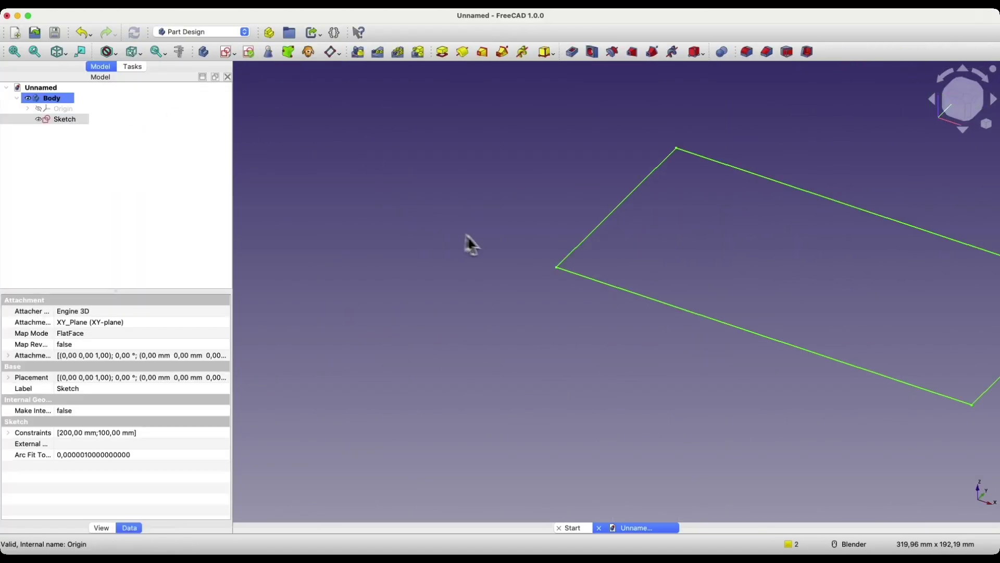
# Pad the rectangle 20 mm and start a new sketch on the plate's top face
pyautogui.click(442, 51)
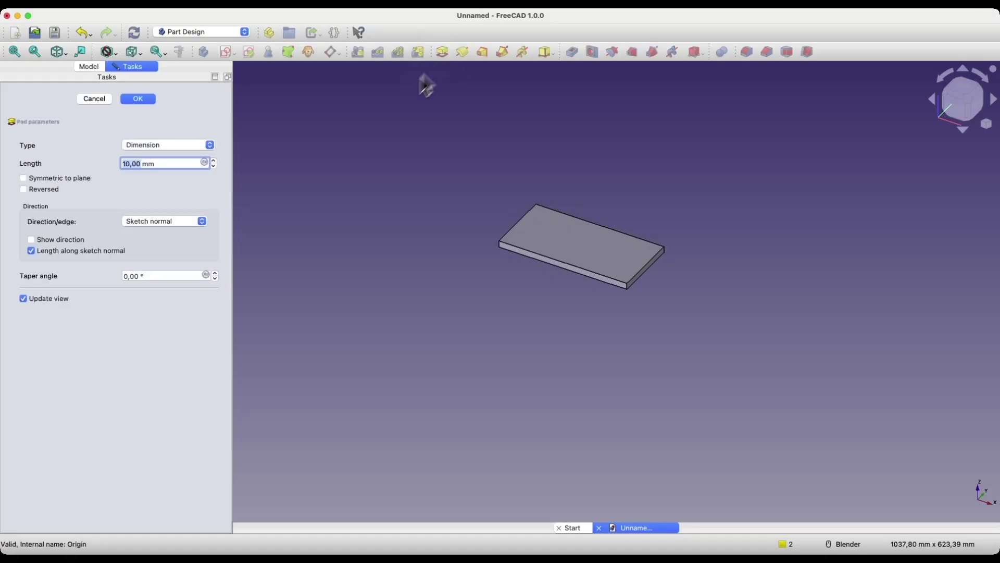
pyautogui.write('20')
pyautogui.press('Return')
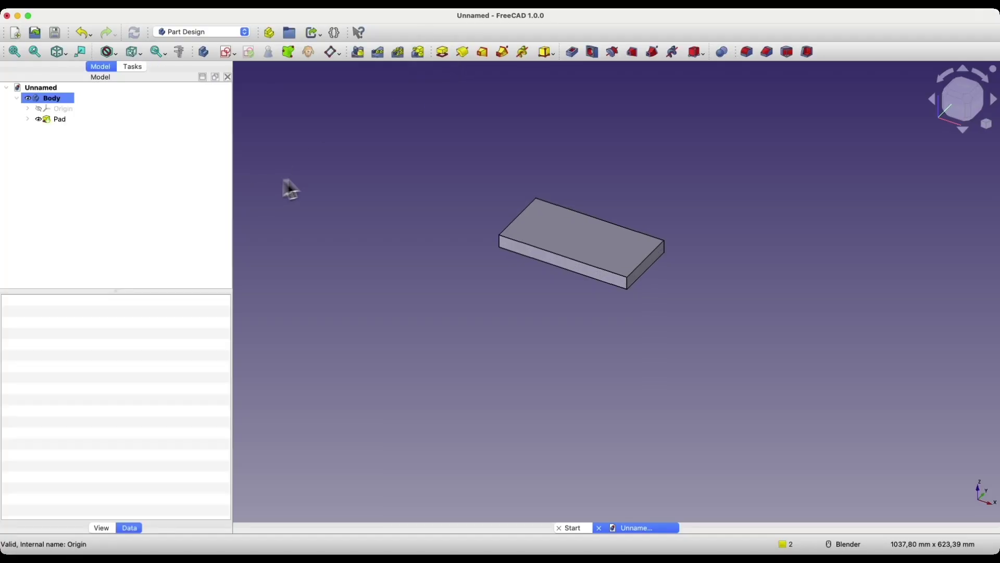
pyautogui.click(543, 224)
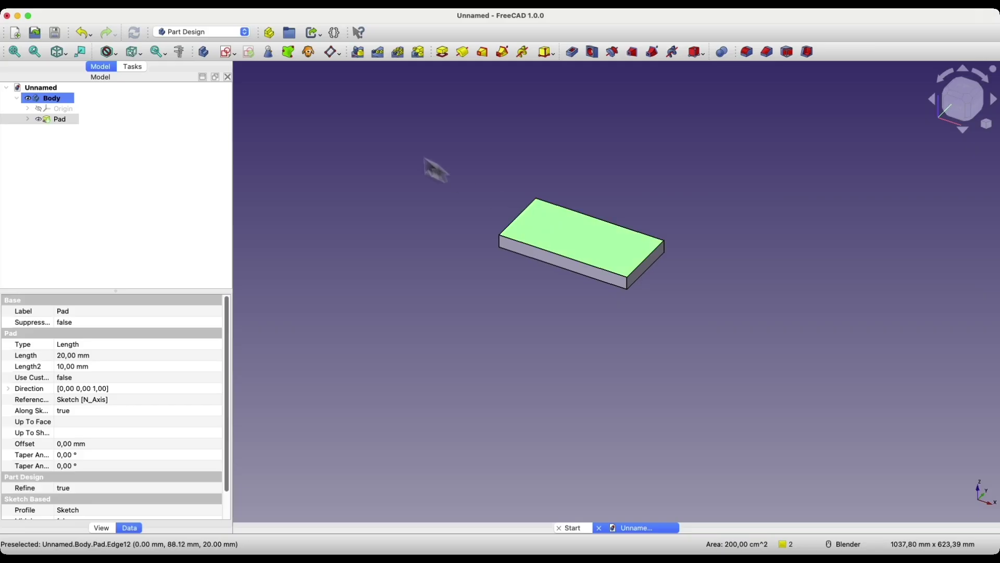
pyautogui.click(224, 52)
# Draw two Ø20 mm circles near the plate's lower-left and upper-right corners
pyautogui.press('BackSpace')
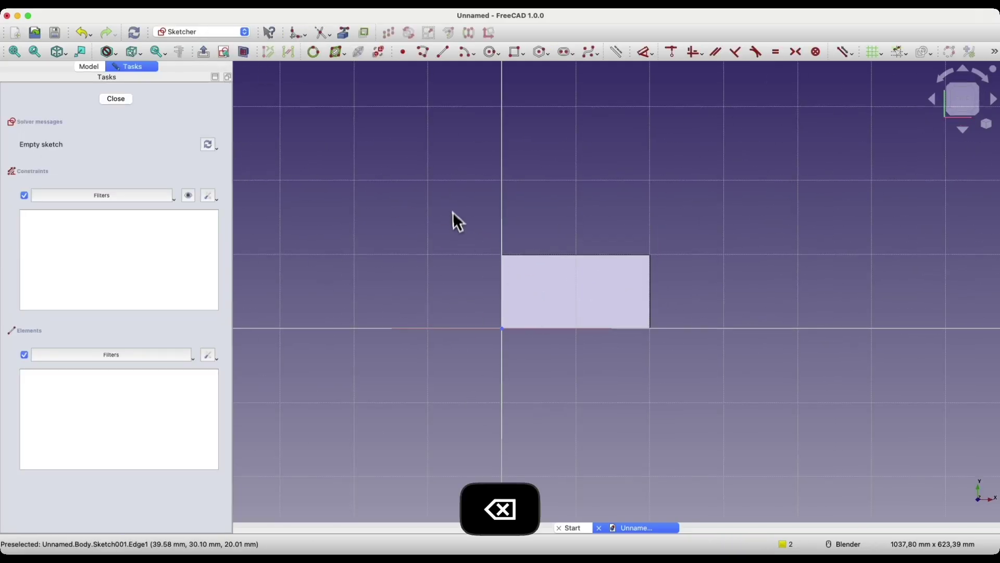
pyautogui.click(492, 52)
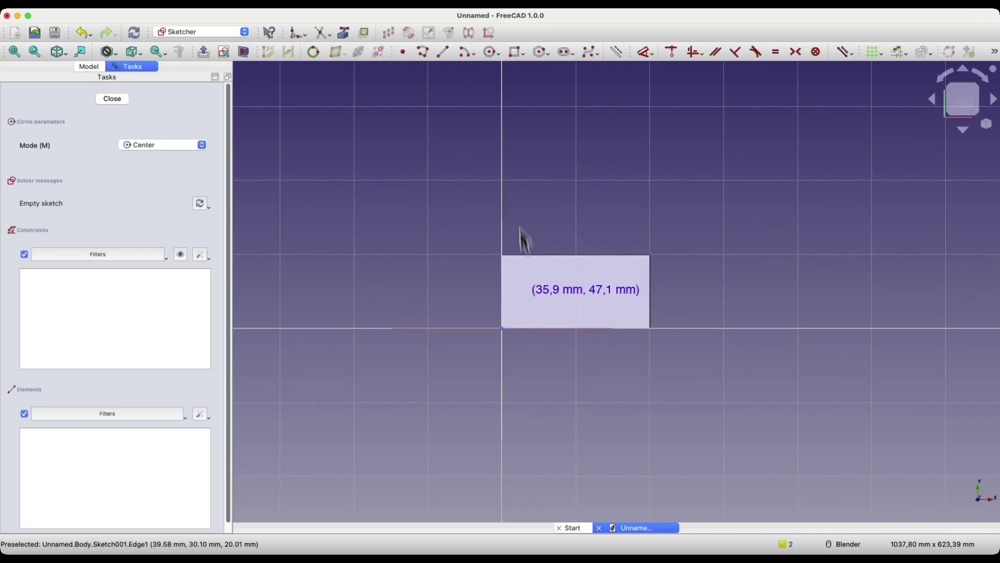
pyautogui.click(543, 327)
pyautogui.write('20')
pyautogui.press('Return')
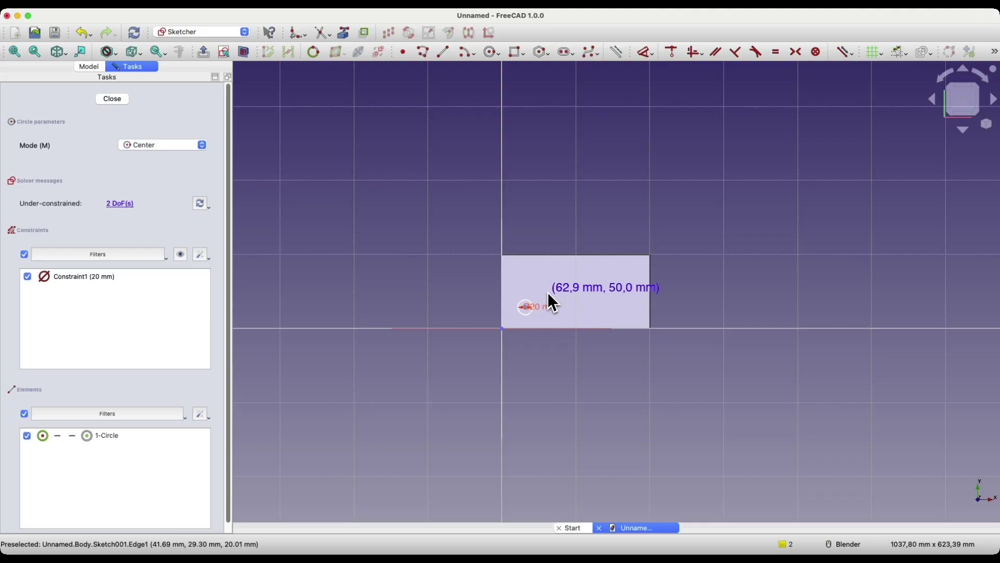
pyautogui.click(620, 277)
pyautogui.click(627, 282)
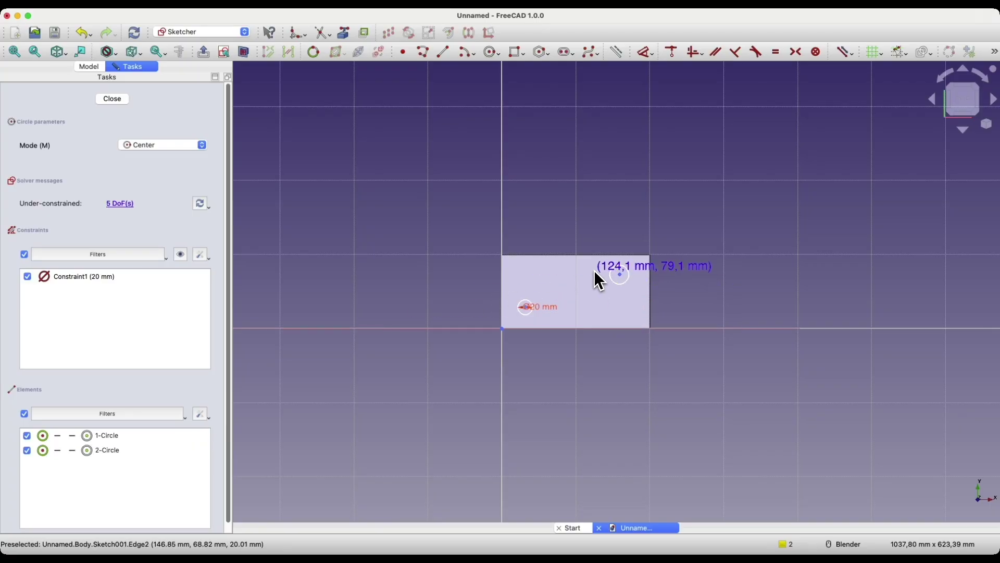
pyautogui.press('Escape')
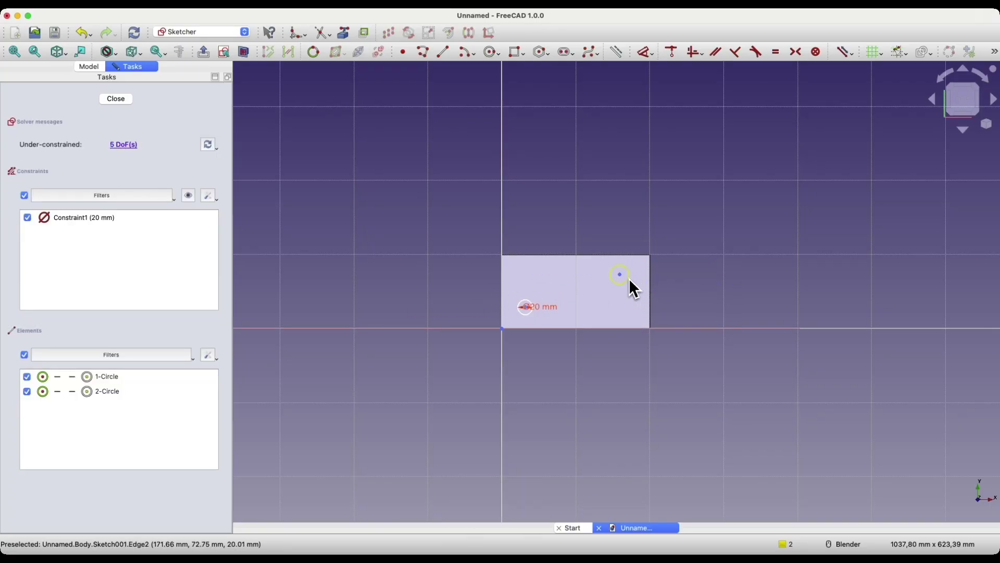
pyautogui.click(632, 279)
pyautogui.press('d')
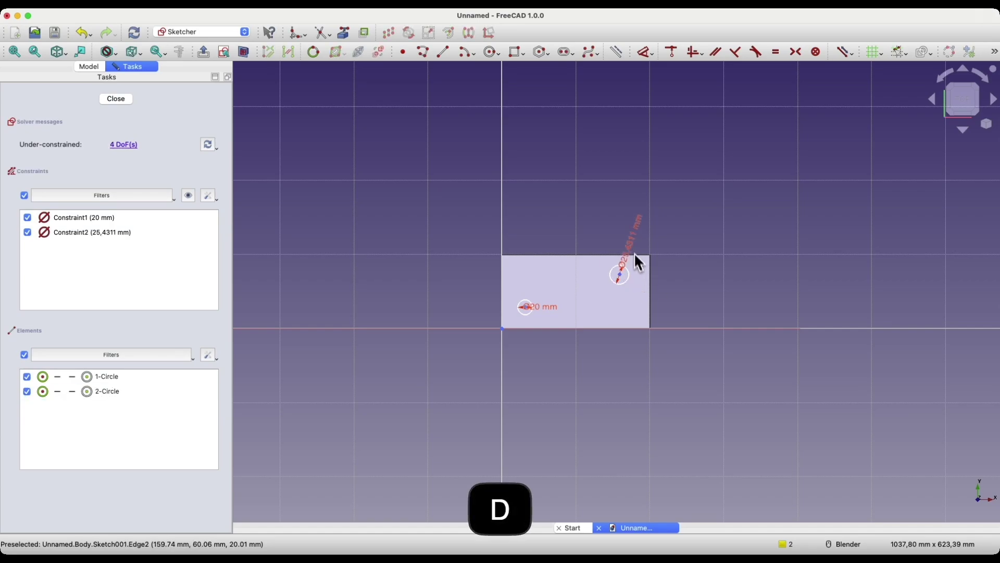
pyautogui.write('20')
pyautogui.press('Return')
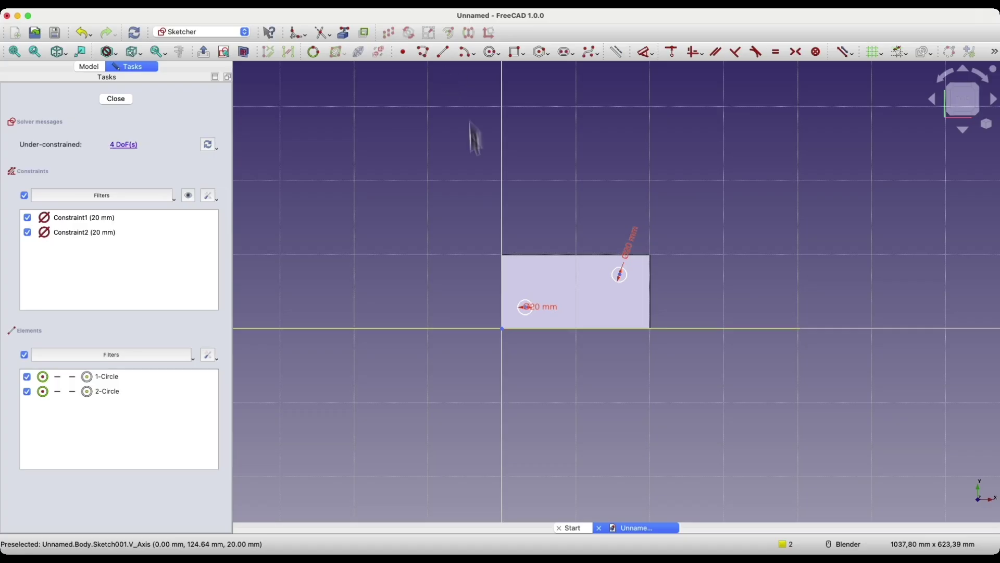
# Dimension the left circle's centre 30 mm horizontally and 25 mm vertically
pyautogui.scroll(5, 523, 347)
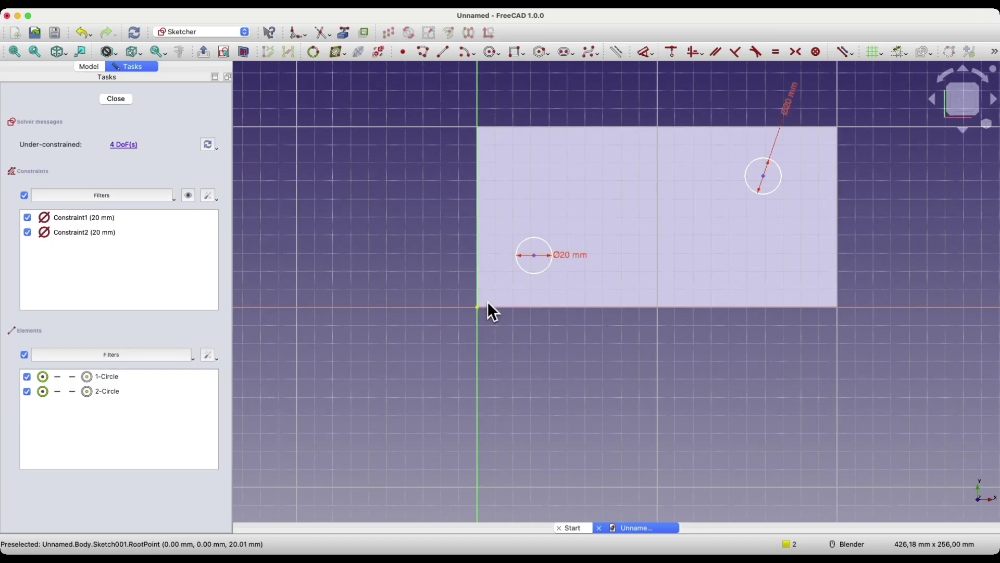
pyautogui.click(537, 264)
pyautogui.press('d')
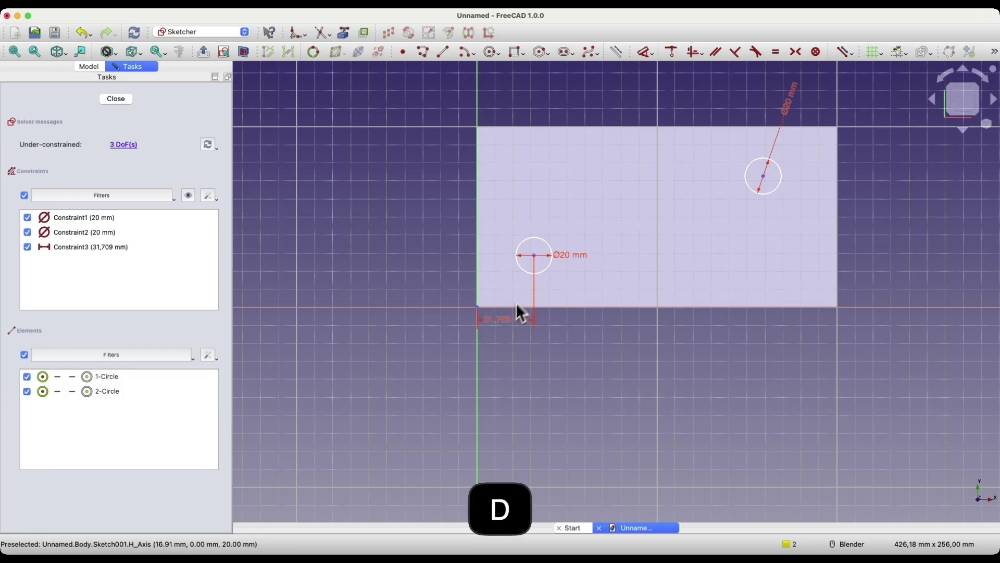
pyautogui.click(504, 350)
pyautogui.write('30 mm')
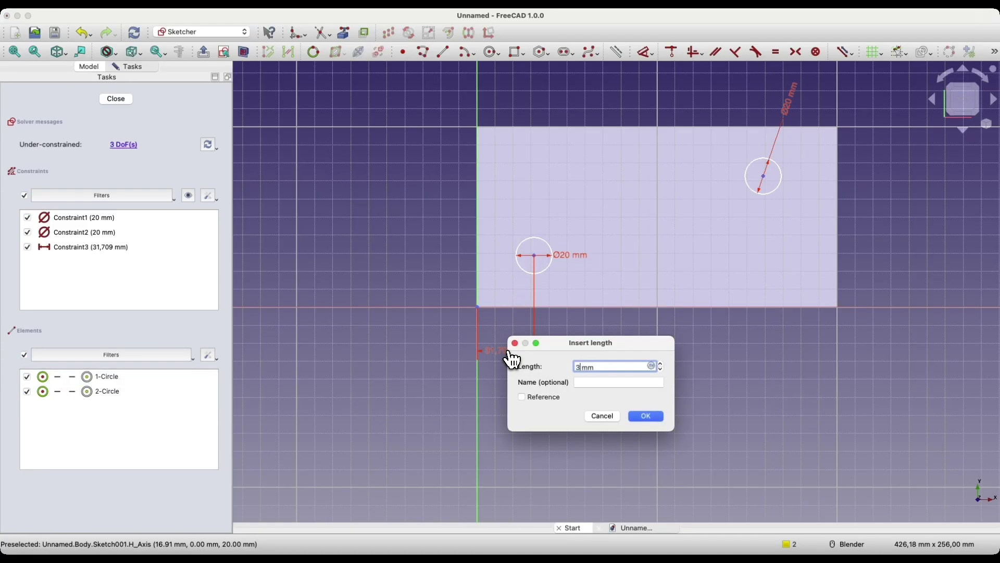
pyautogui.press('Return')
pyautogui.click(531, 256)
pyautogui.click(438, 288)
pyautogui.write('25 mm')
pyautogui.press('Return')
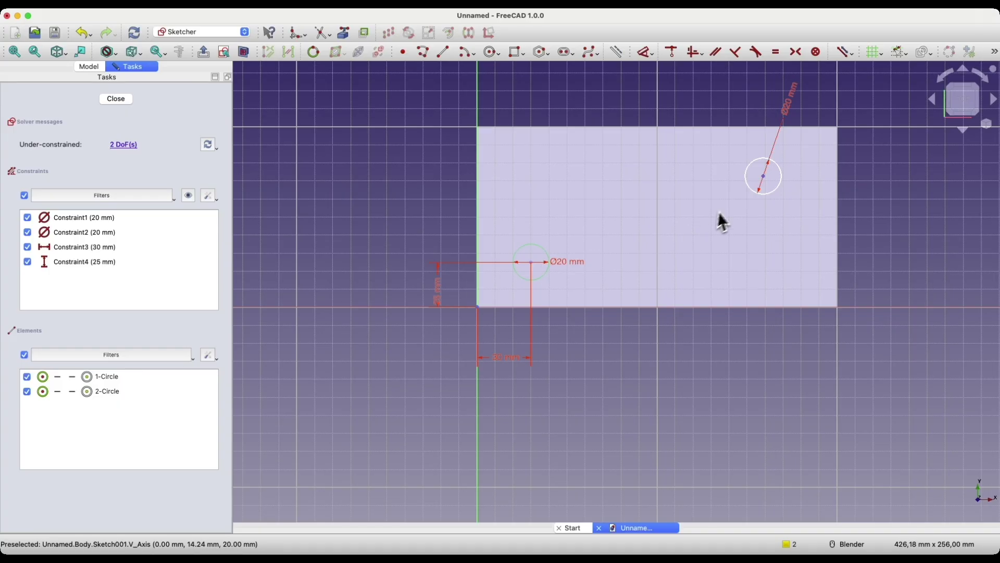
# Dimension the right circle's centre at 150 mm and 70 mm, then close the sketch
pyautogui.click(765, 179)
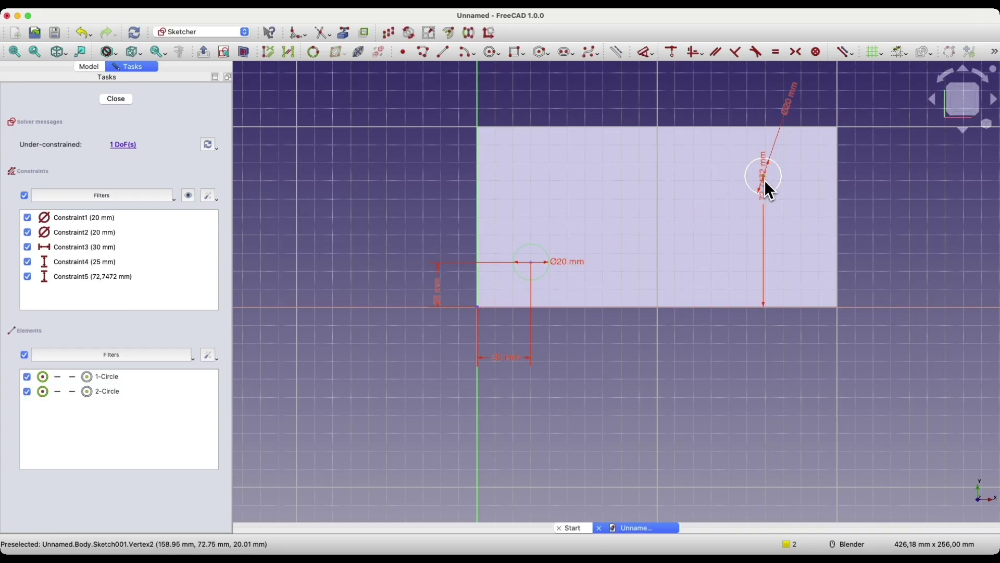
pyautogui.click(625, 384)
pyautogui.write('150')
pyautogui.press('Return')
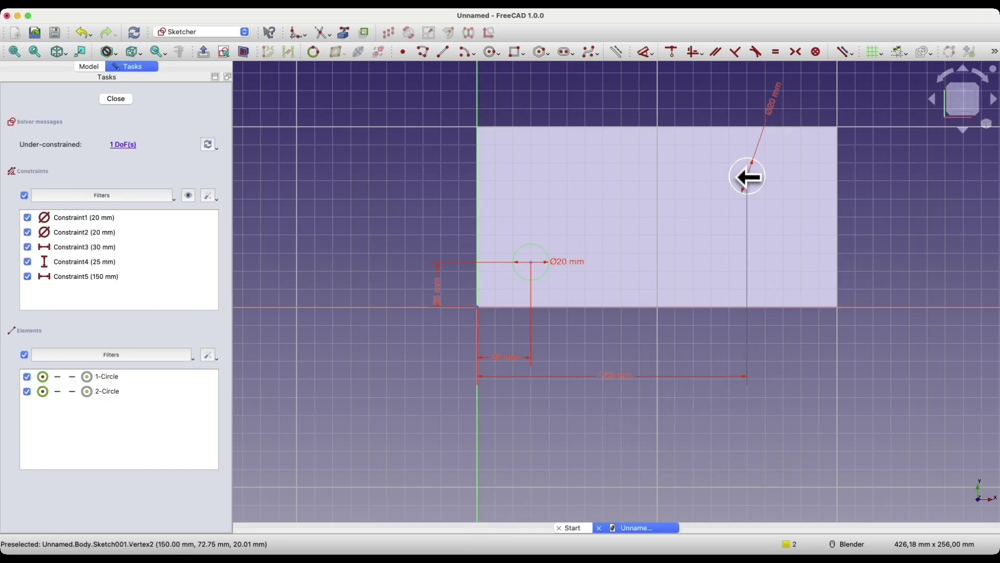
pyautogui.click(749, 177)
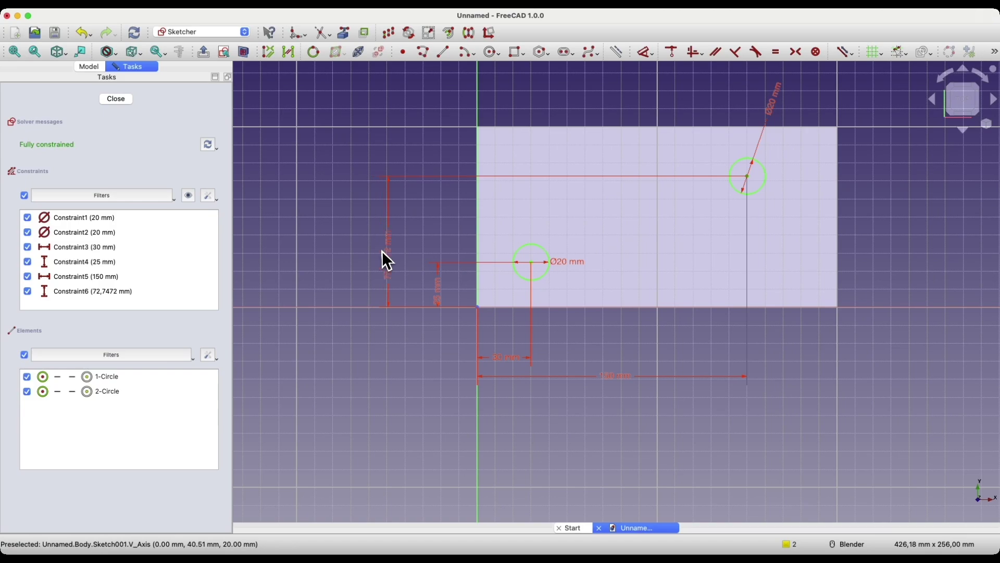
pyautogui.click(389, 250)
pyautogui.write('70')
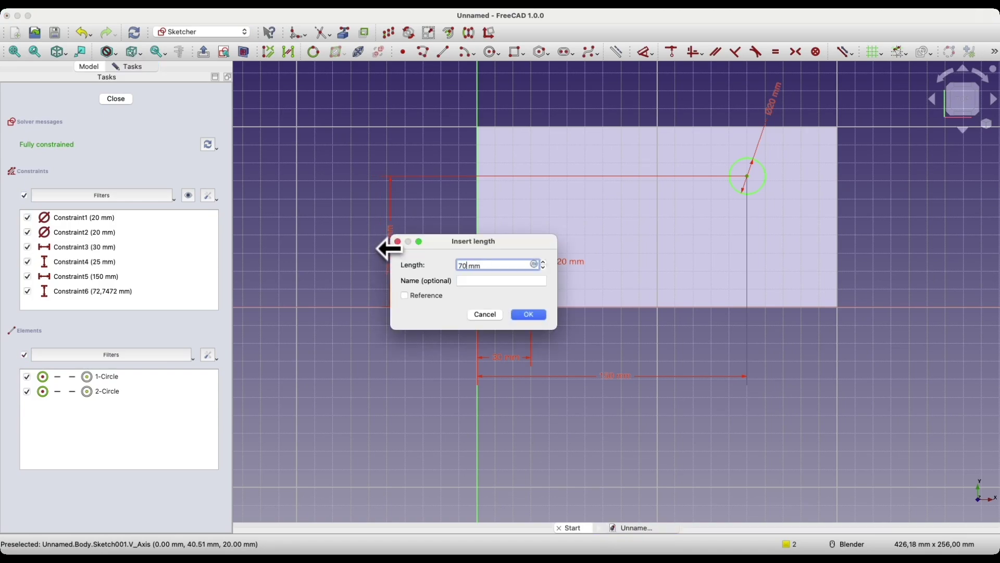
pyautogui.press('Return')
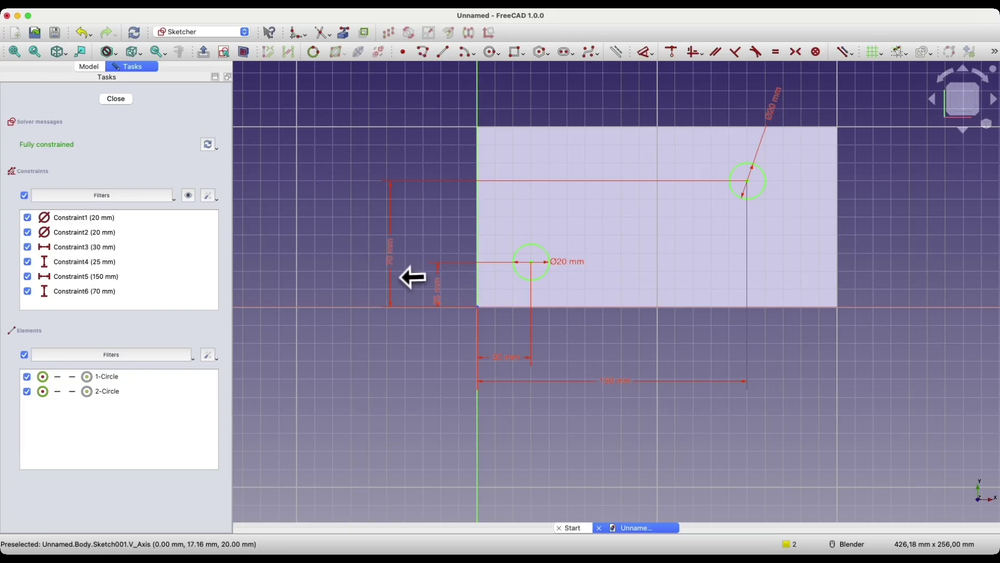
pyautogui.click(110, 99)
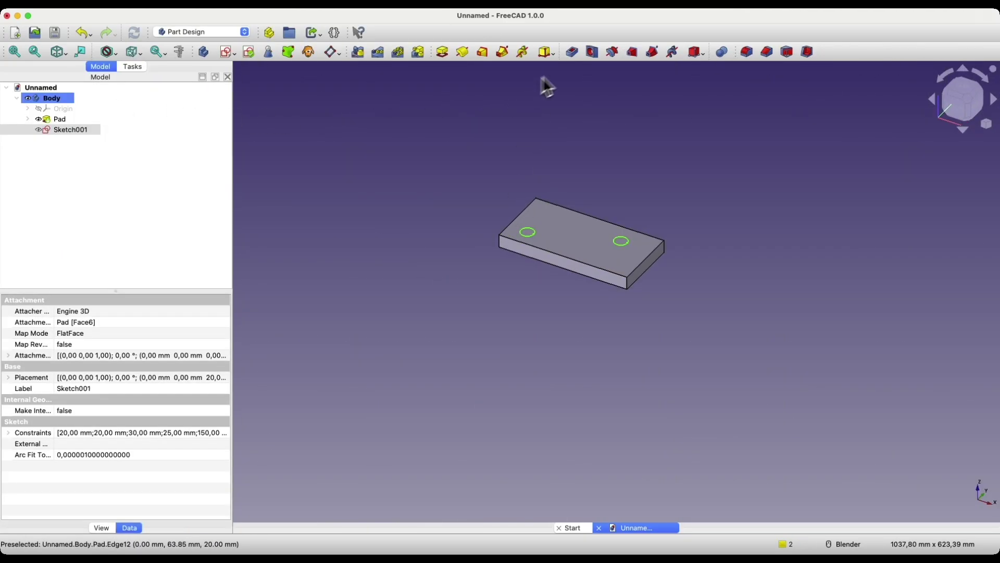
pyautogui.click(576, 56)
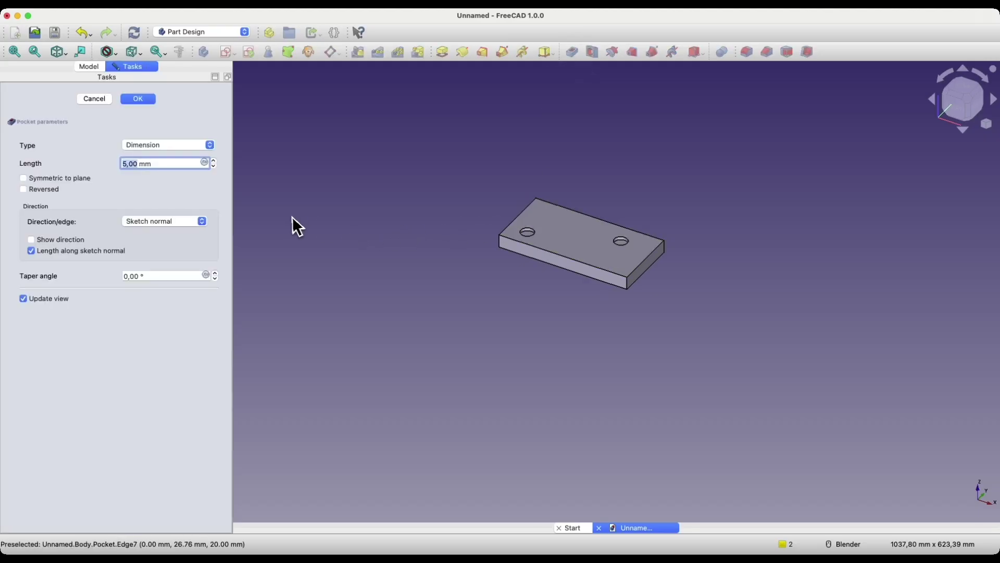
# Confirm the Pocket cutting both circles into the plate, with length 20 entered
pyautogui.write('20')
pyautogui.press('Return')
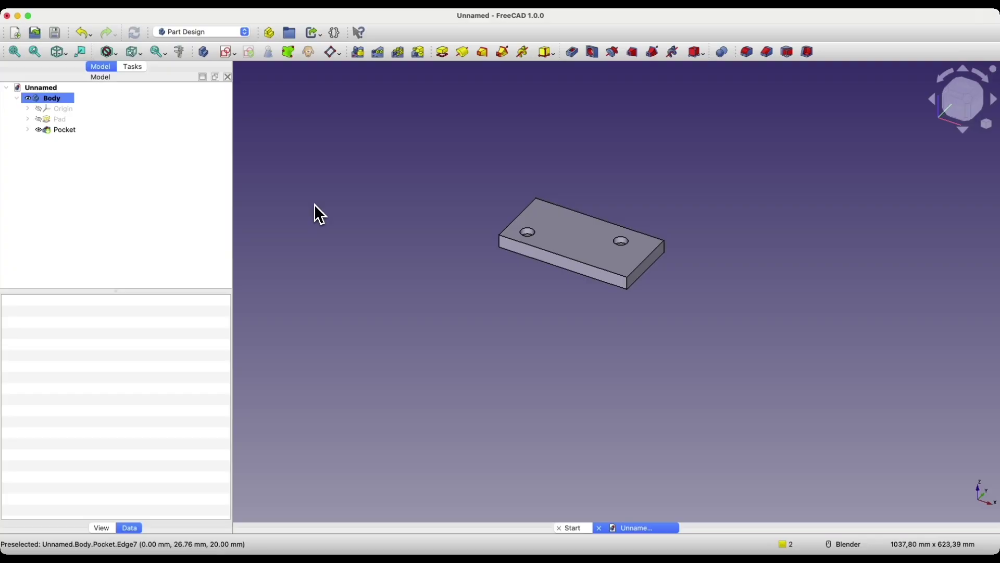
pyautogui.scroll(3, 583, 245)
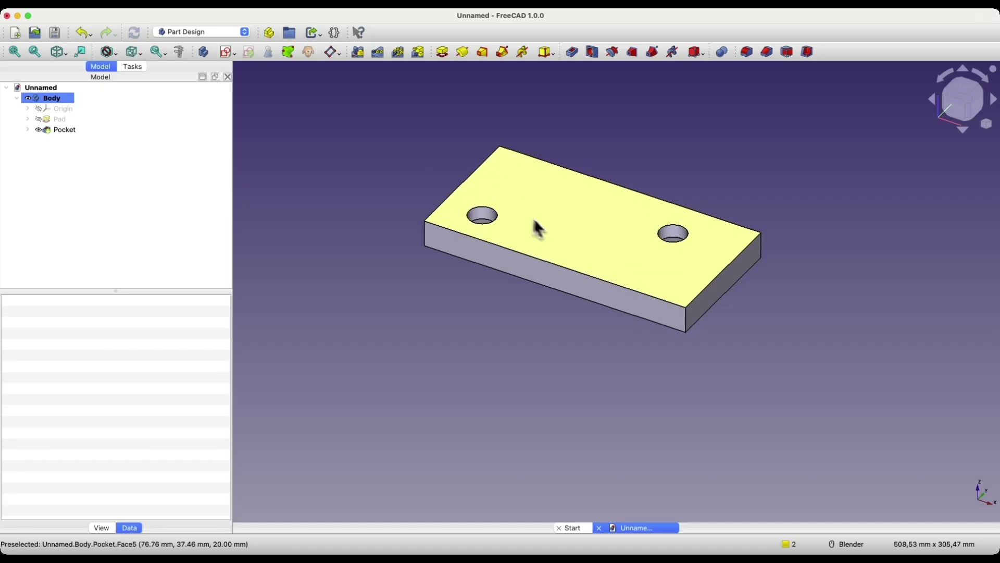
pyautogui.scroll(3, 529, 223)
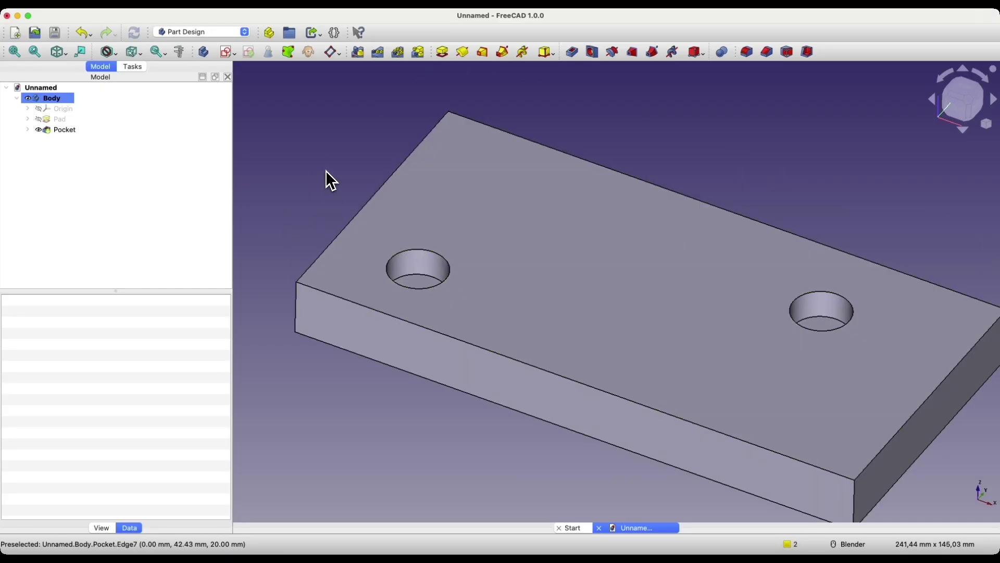
# Create the empty Body001, then hide and reshow the plate's Body
pyautogui.click(204, 57)
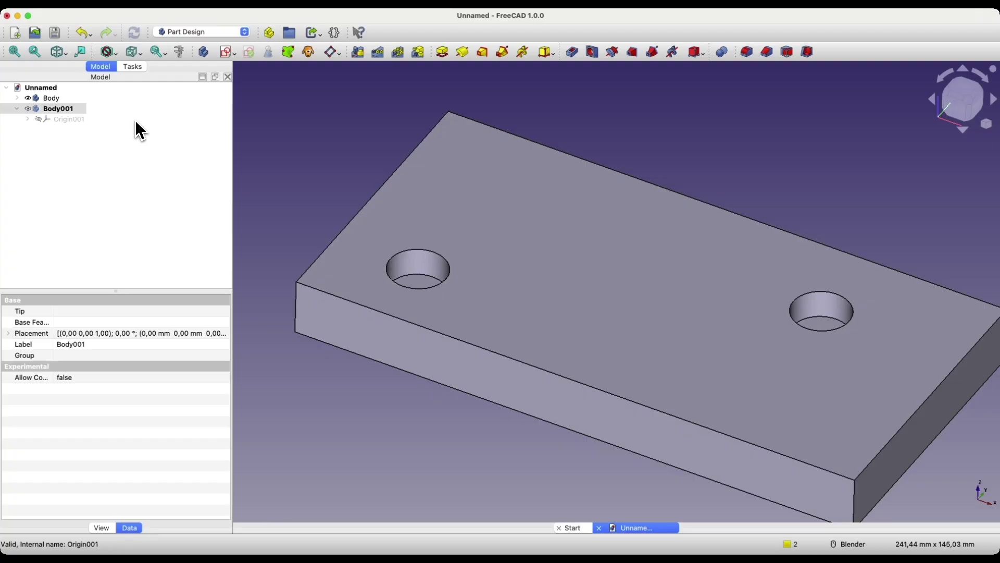
pyautogui.click(50, 98)
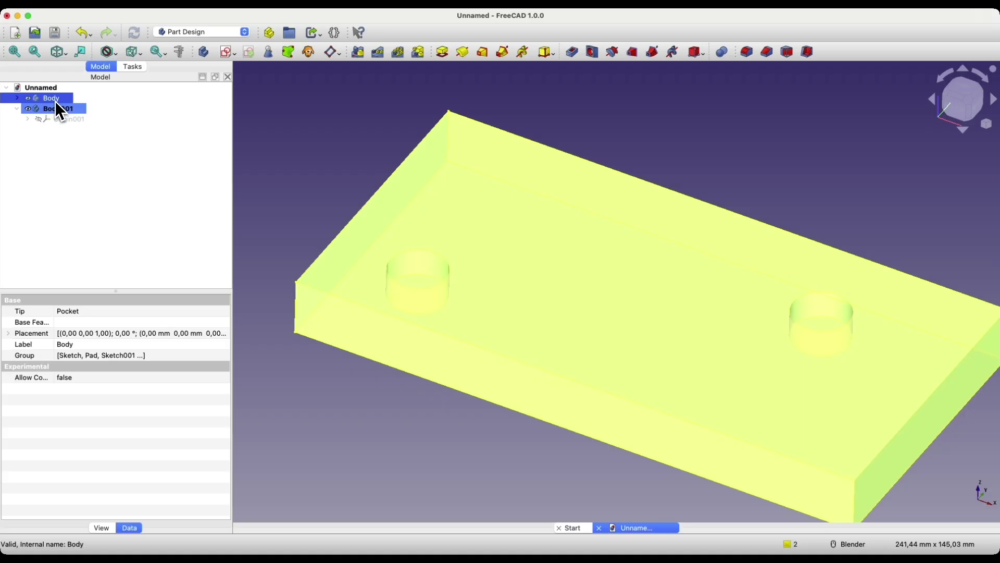
pyautogui.click(56, 110)
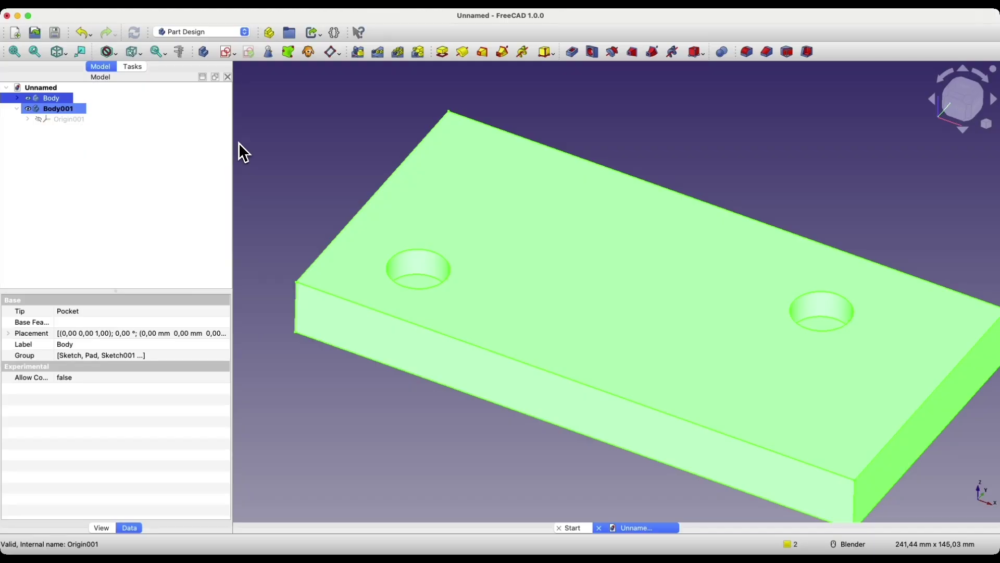
pyautogui.moveTo(61, 108); pyautogui.dragTo(138, 108)
pyautogui.press('space')
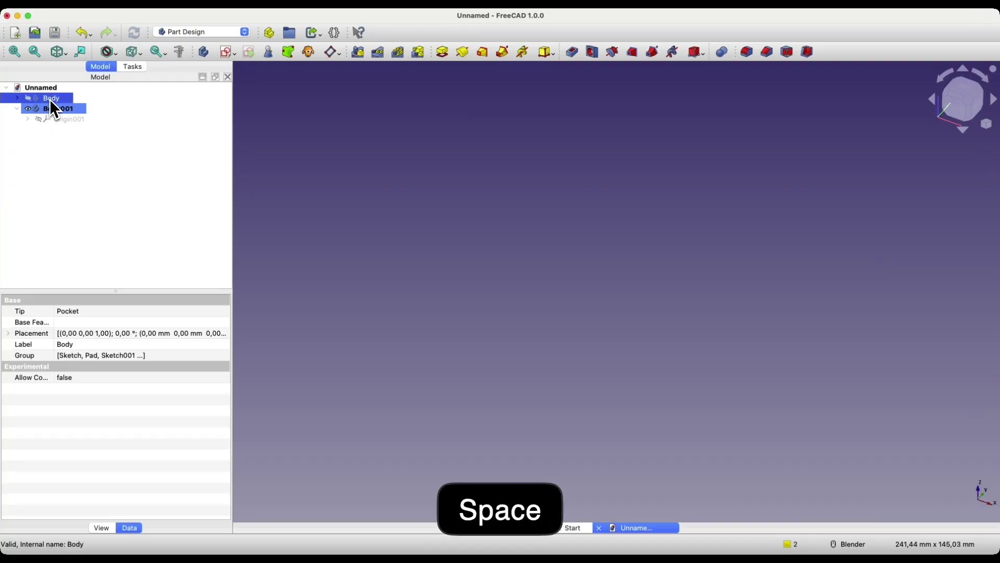
pyautogui.moveTo(82, 119); pyautogui.dragTo(57, 113)
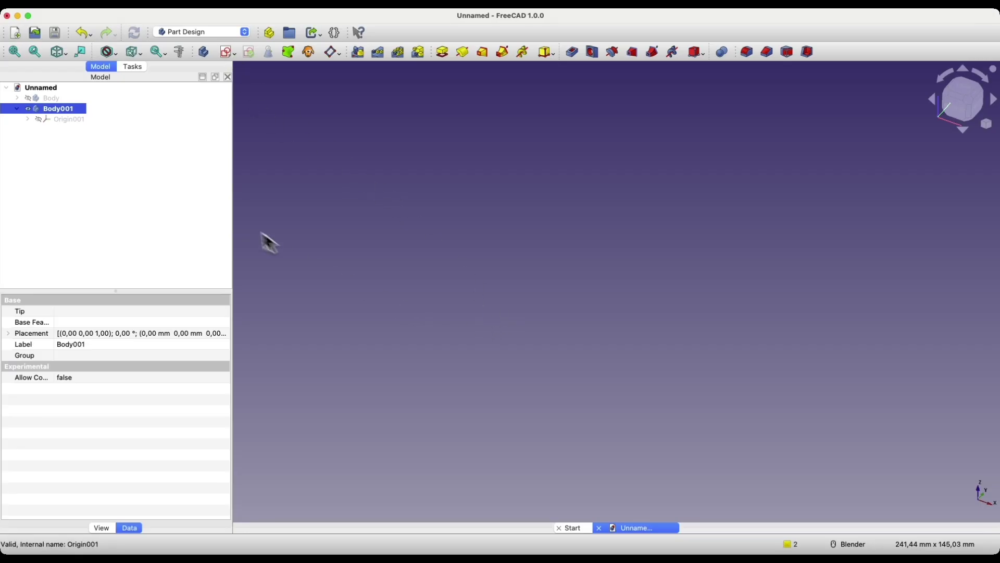
pyautogui.click(49, 98)
pyautogui.press('space')
pyautogui.click(224, 167)
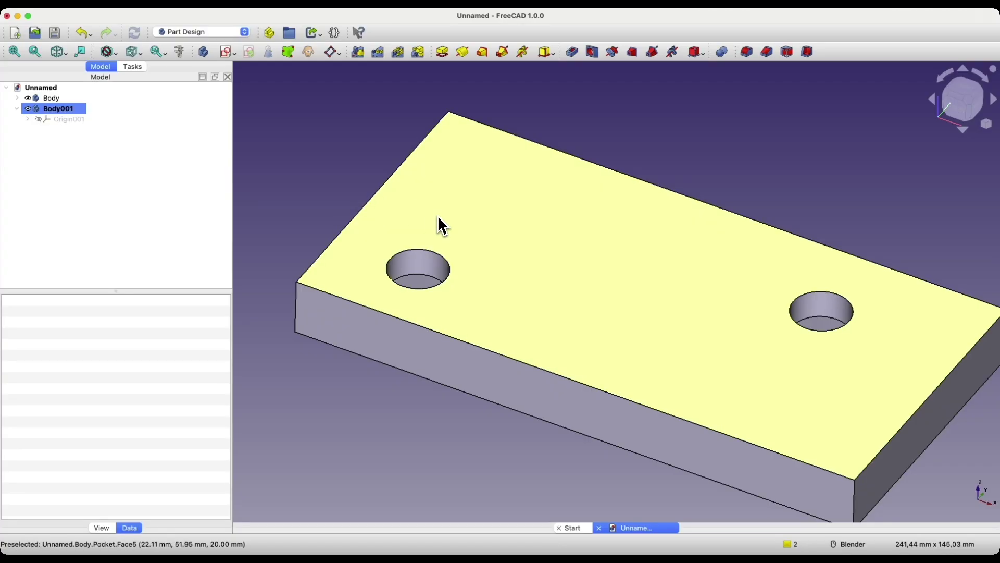
pyautogui.click(453, 216)
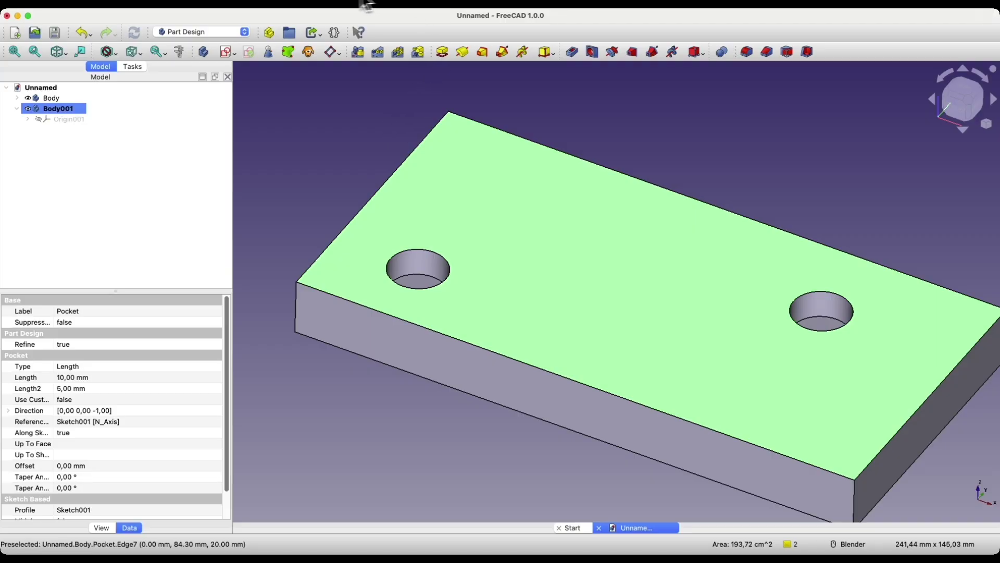
# Create a ShapeBinder of the plate's top face from the Part Design menu
pyautogui.click(238, 2)
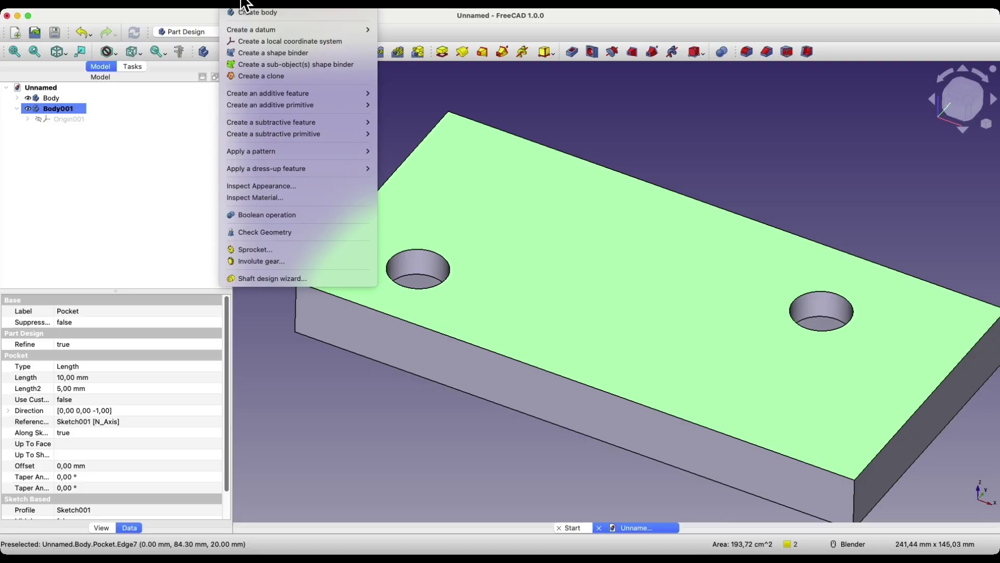
pyautogui.click(246, 53)
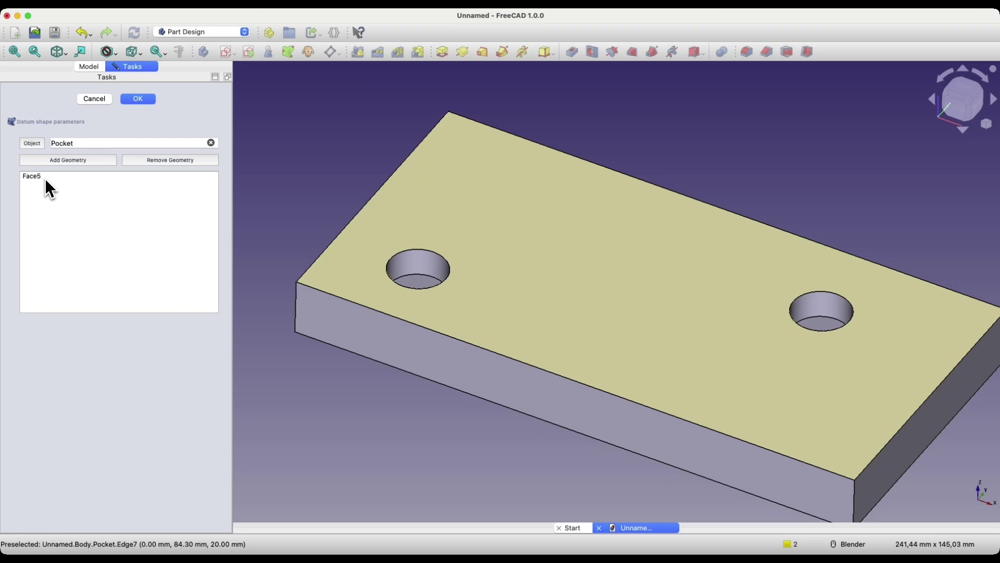
pyautogui.click(141, 100)
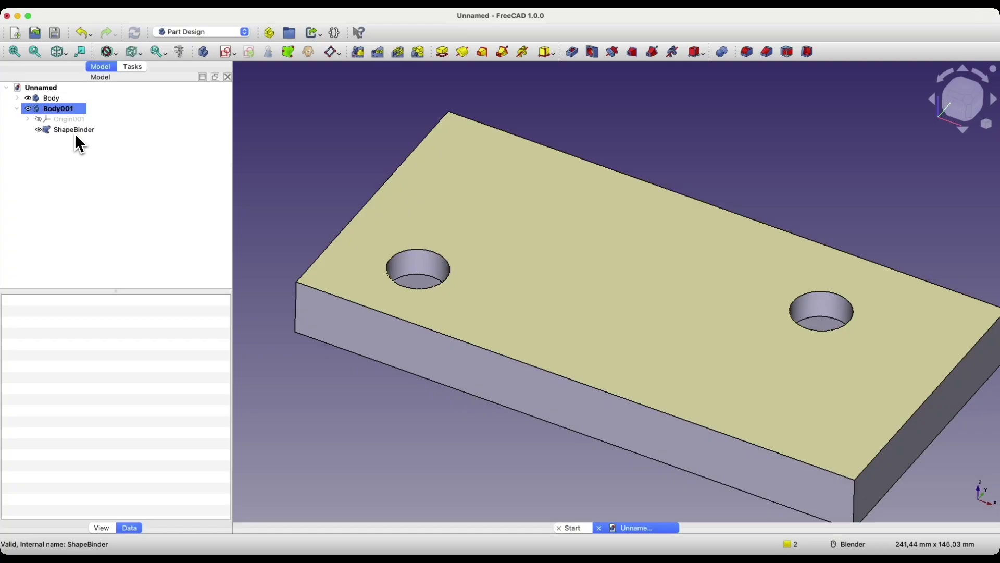
pyautogui.click(58, 111)
pyautogui.click(66, 131)
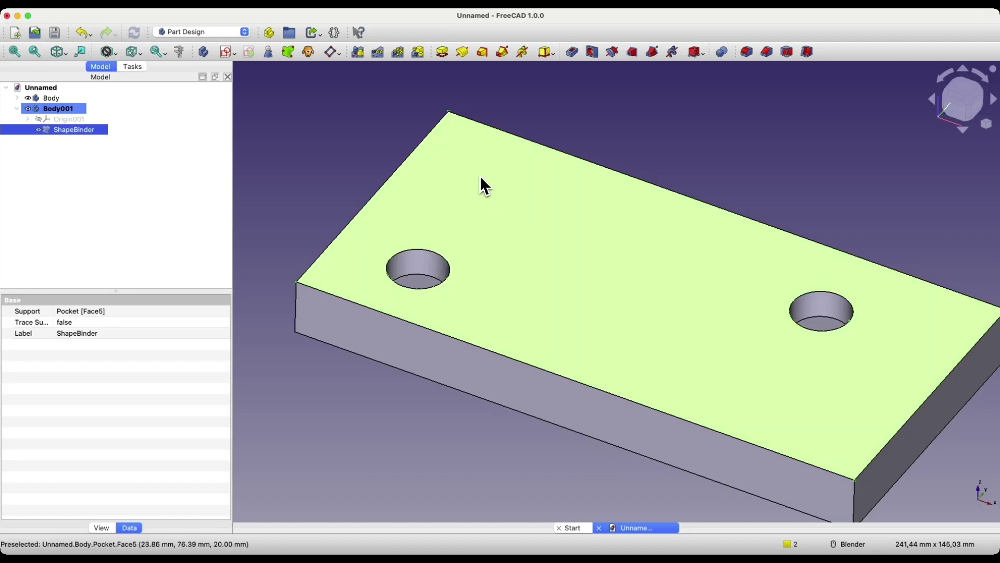
# Hide the plate Body and attach a new Body001 sketch to the ShapeBinder
pyautogui.click(63, 99)
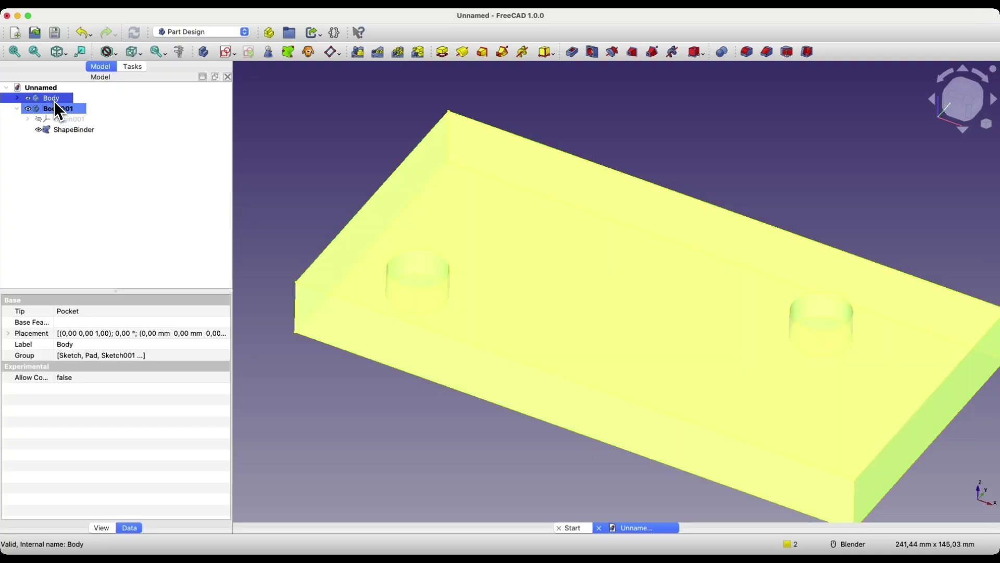
pyautogui.press('space')
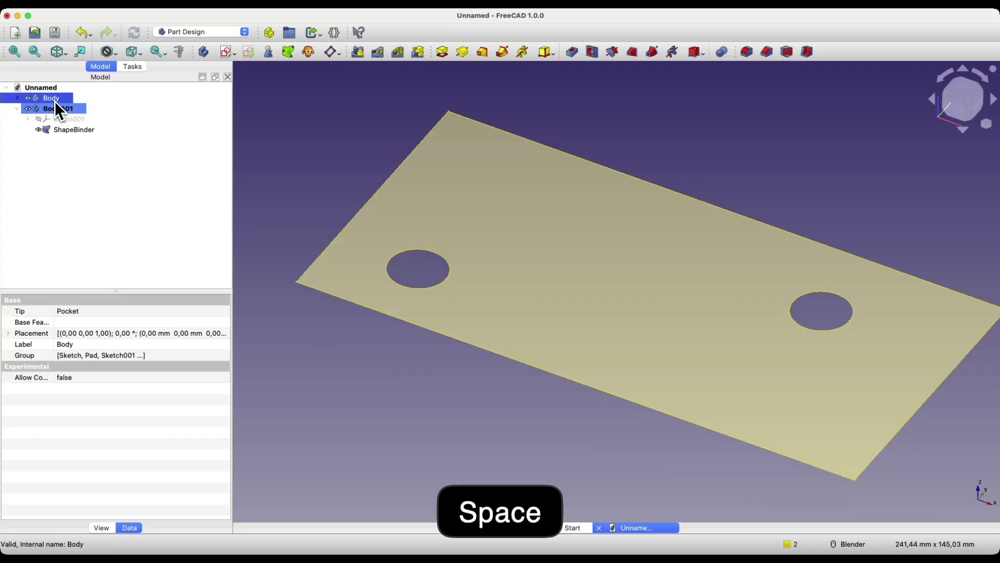
pyautogui.click(387, 141)
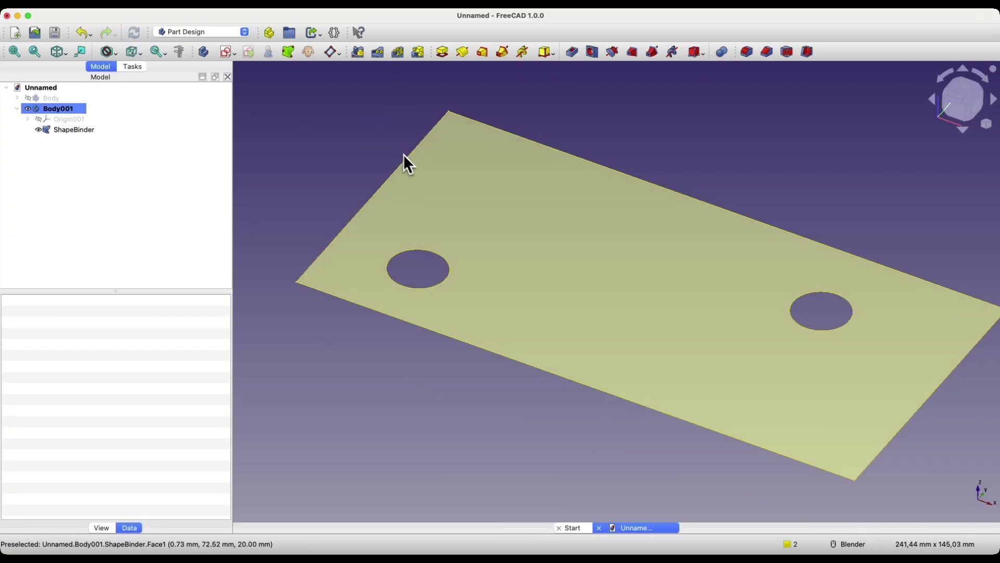
pyautogui.click(50, 110)
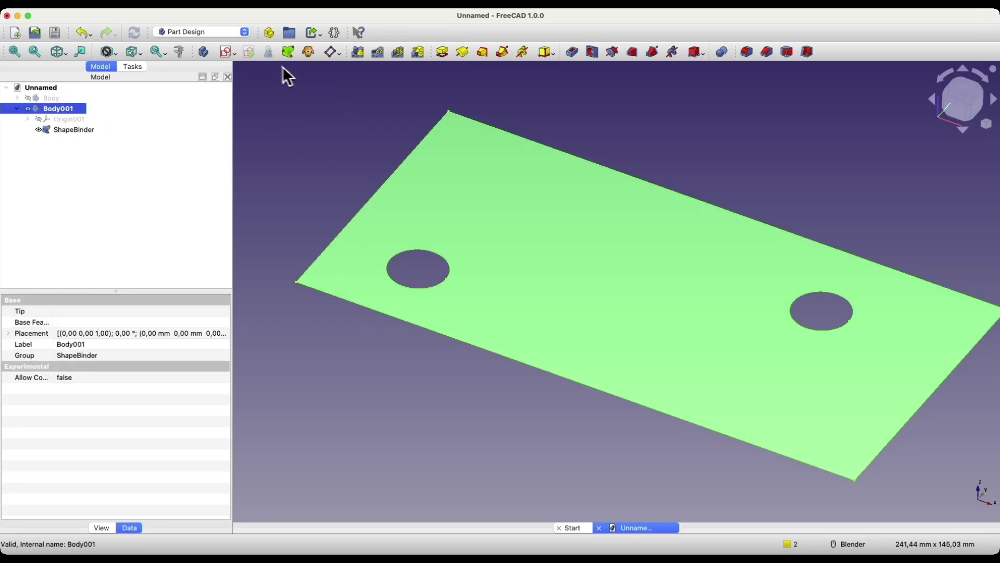
pyautogui.click(227, 52)
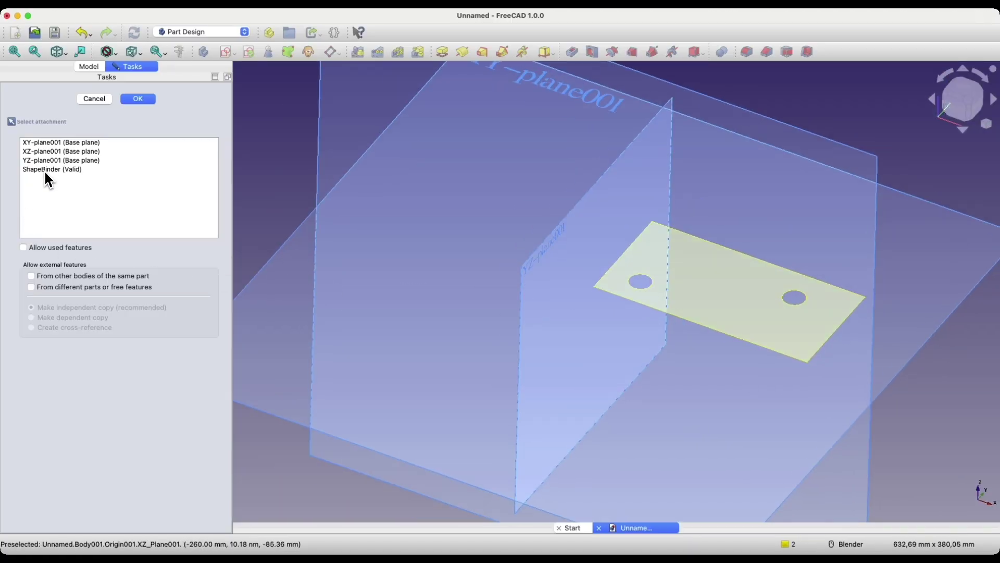
pyautogui.click(45, 171)
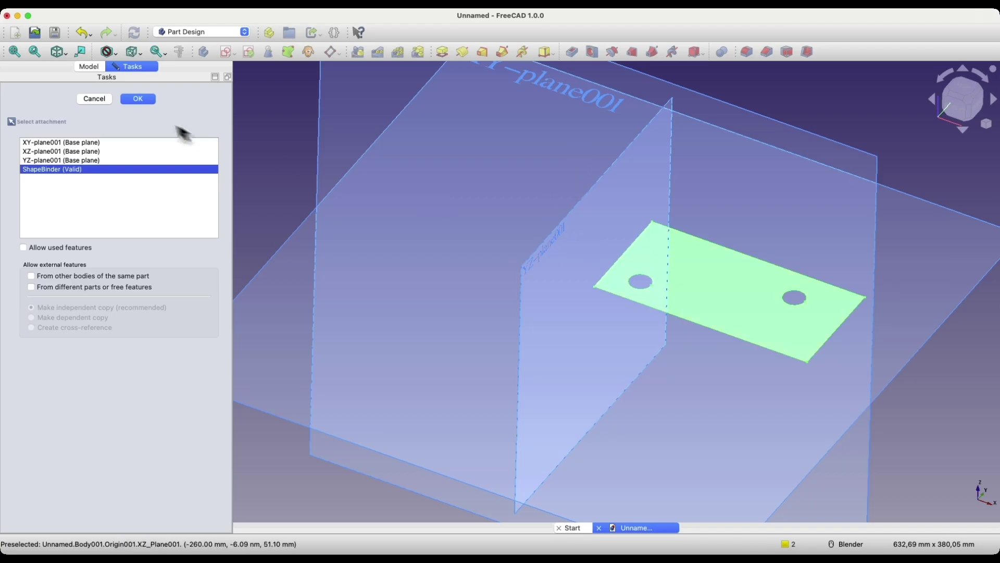
pyautogui.click(136, 101)
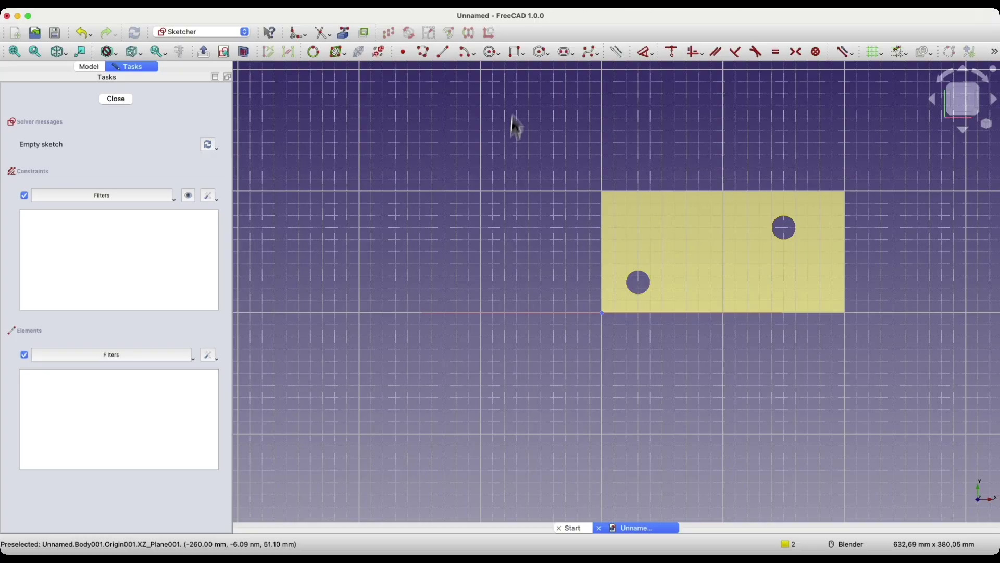
# Import the lower-left hole edge as external geometry and draw a Ø15 mm circle on its centre
pyautogui.click(345, 35)
pyautogui.click(639, 276)
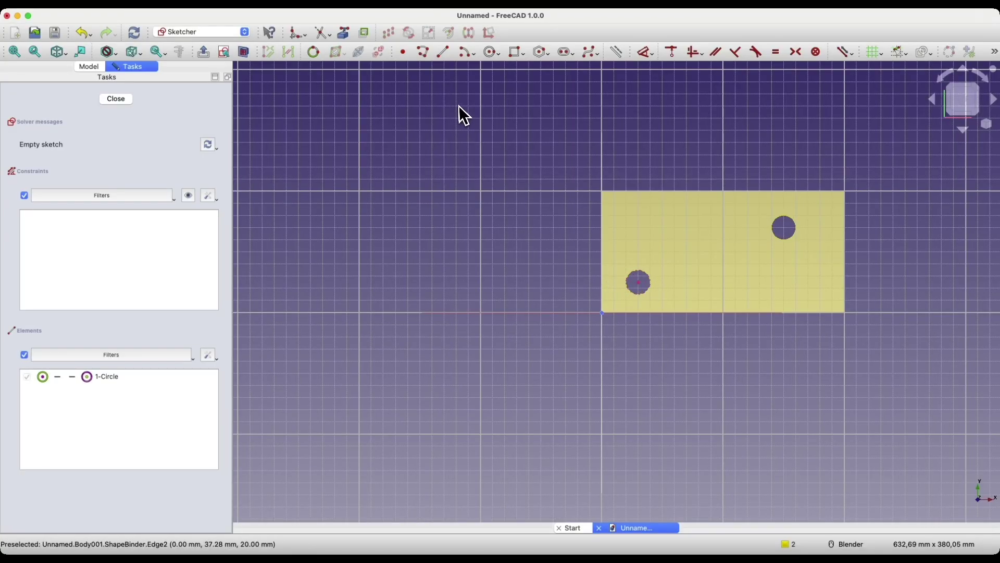
pyautogui.click(492, 51)
pyautogui.scroll(6, 636, 286)
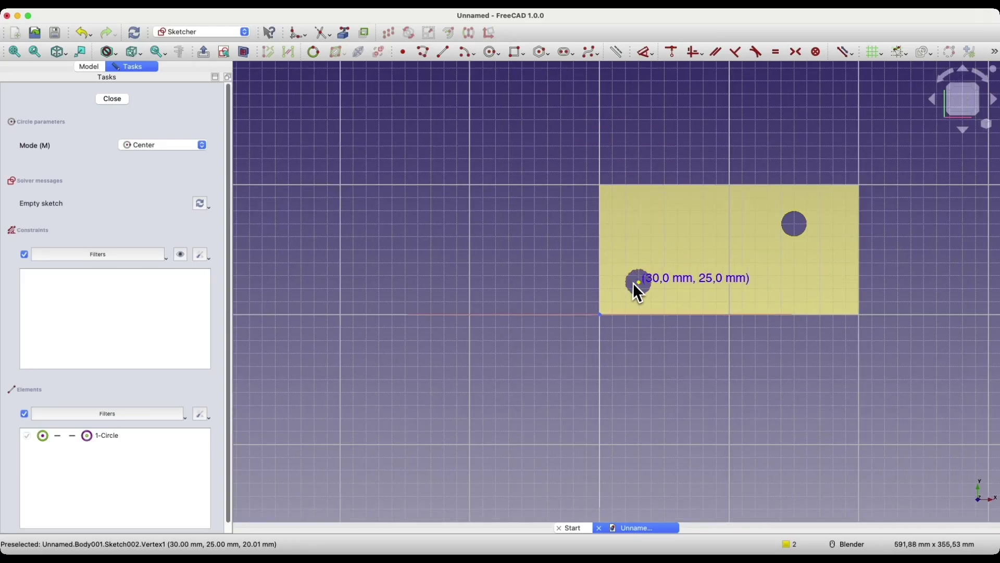
pyautogui.click(646, 274)
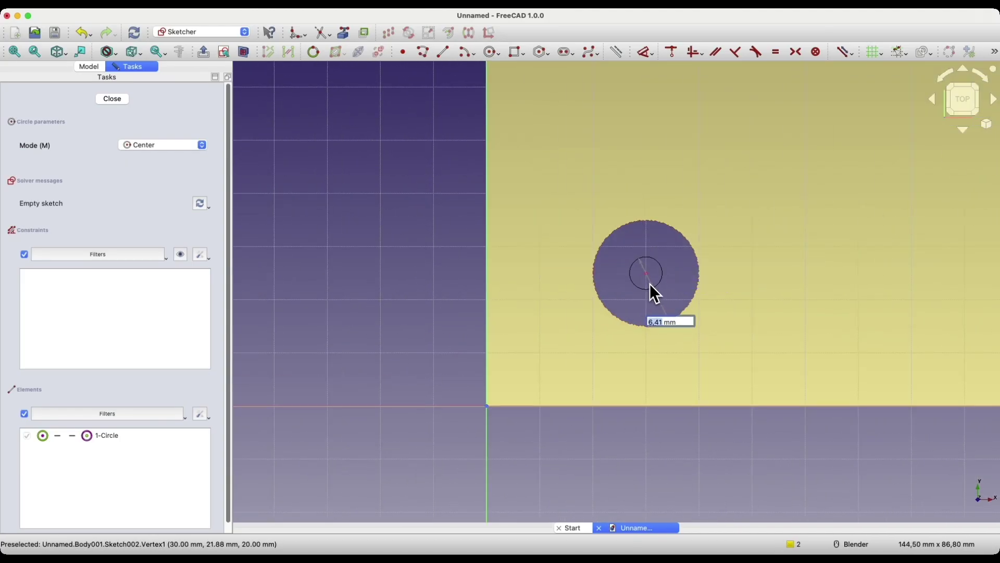
pyautogui.write('15')
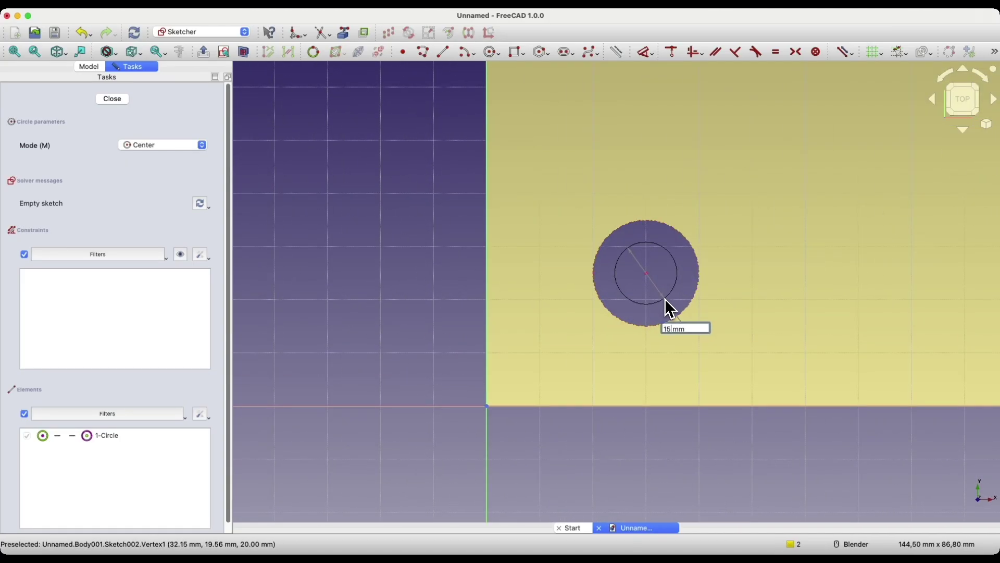
pyautogui.press('Return')
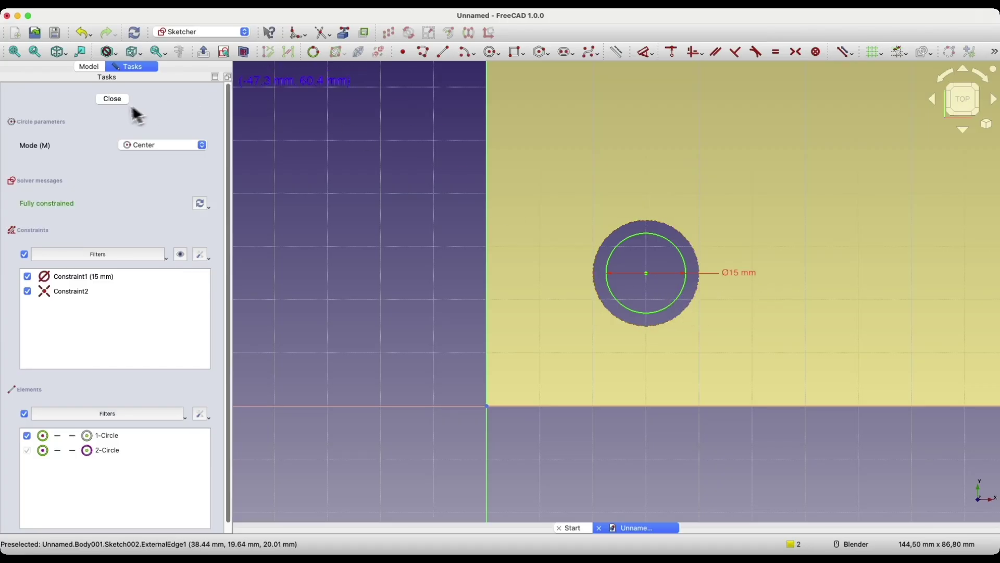
pyautogui.click(112, 100)
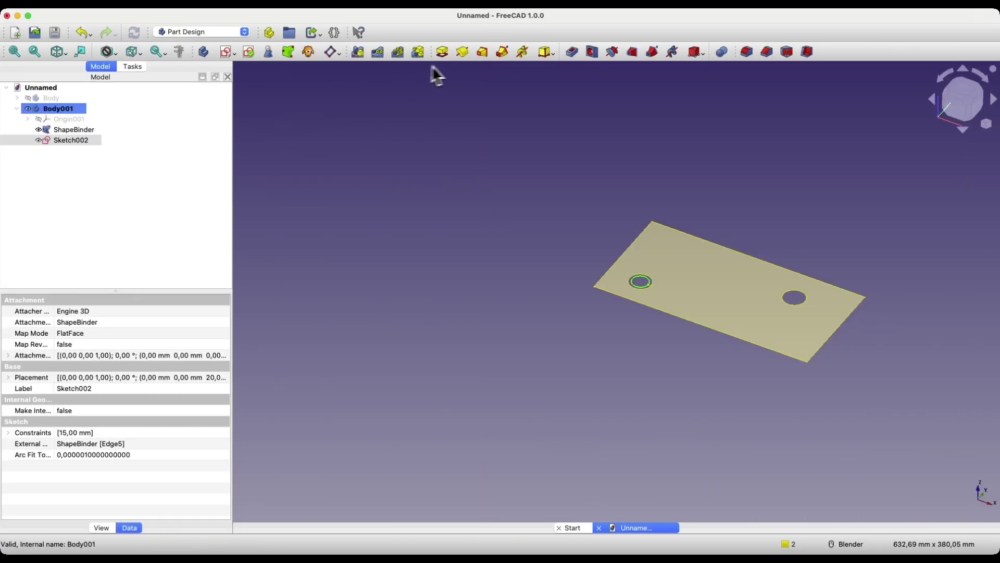
pyautogui.click(443, 53)
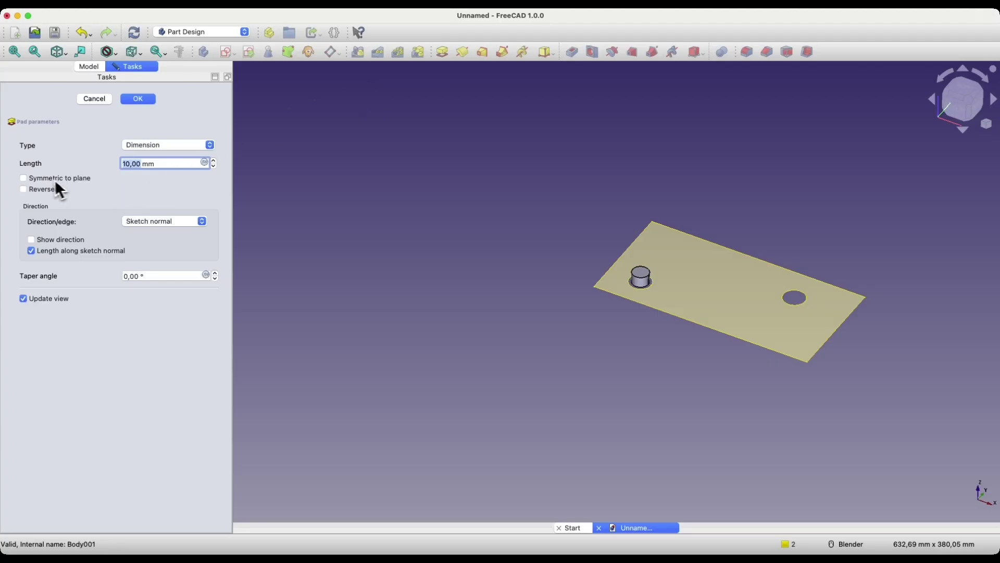
# Set the pad to Two dimensions with 10 mm length and 7 mm second length
pyautogui.click(157, 147)
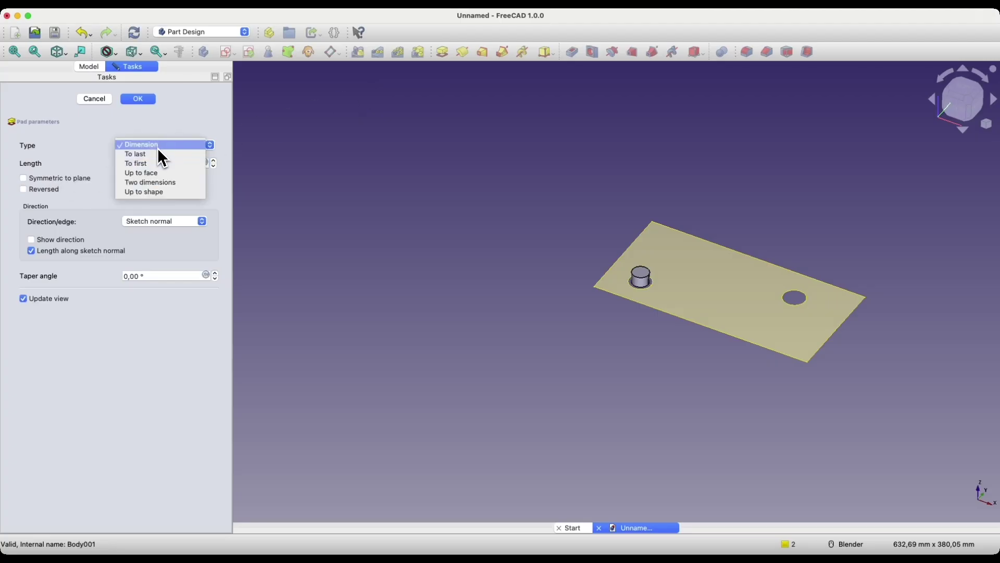
pyautogui.click(161, 184)
pyautogui.click(214, 183)
pyautogui.click(214, 183)
pyautogui.click(213, 183)
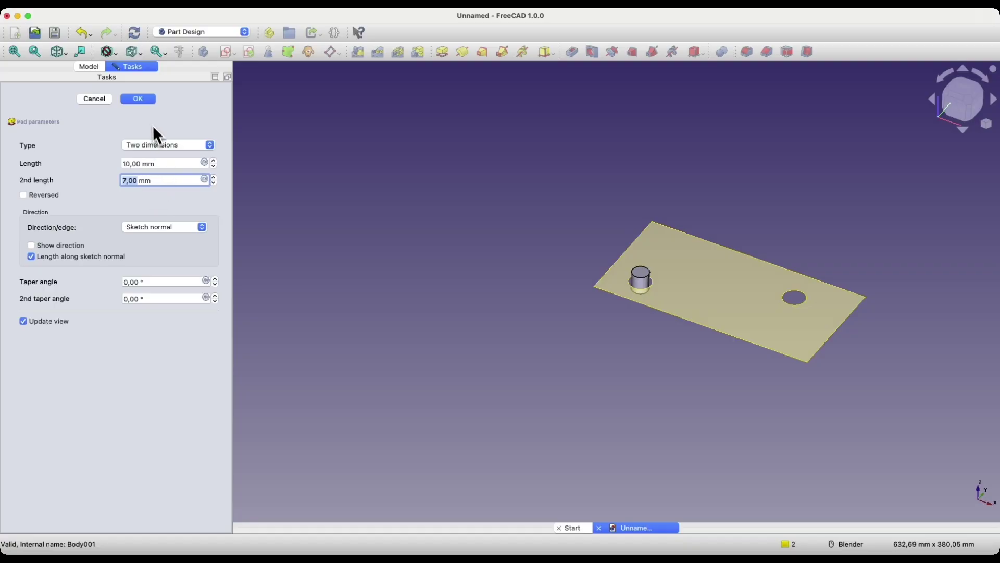
pyautogui.click(138, 99)
pyautogui.click(53, 99)
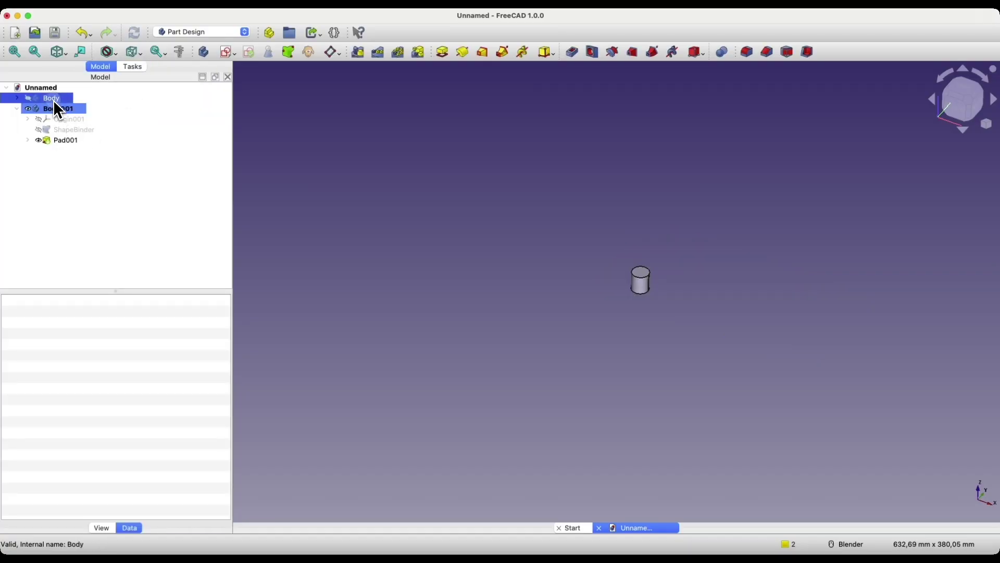
# Show the plate Body again, then open Sketch001 under Body > Pocket
pyautogui.press('space')
pyautogui.click(435, 194)
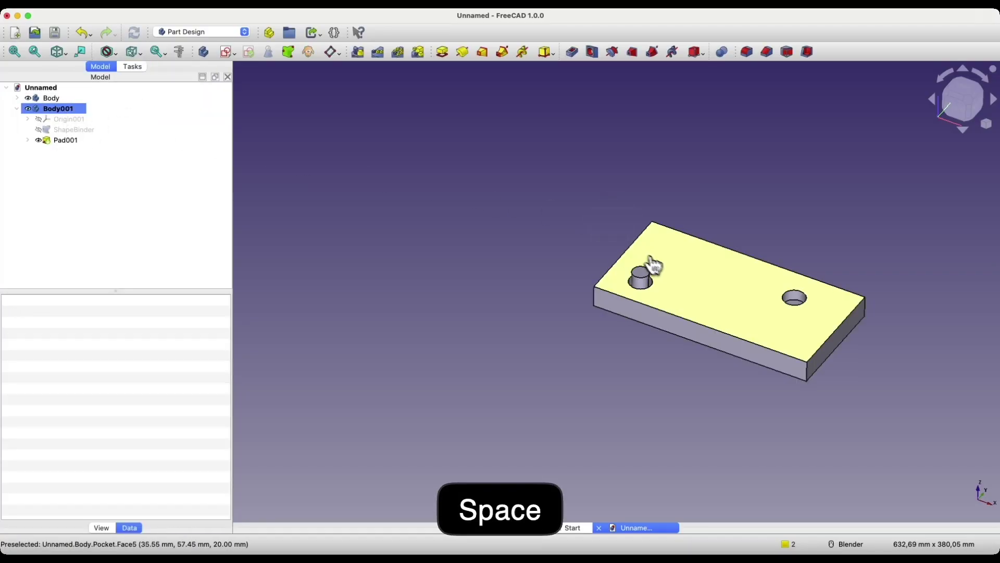
pyautogui.scroll(5, 651, 290)
pyautogui.scroll(3, 646, 291)
pyautogui.scroll(-4, 558, 212)
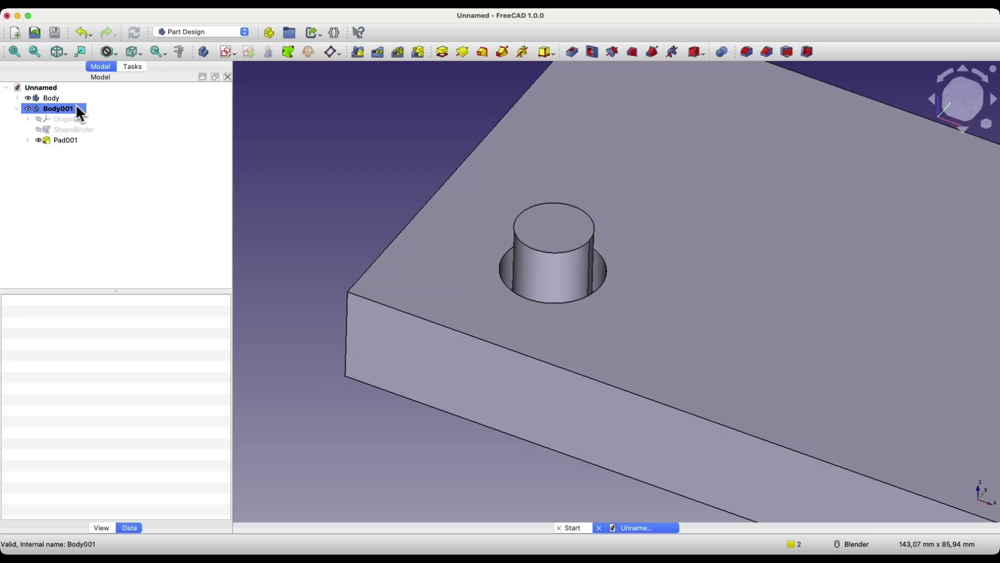
pyautogui.click(78, 109)
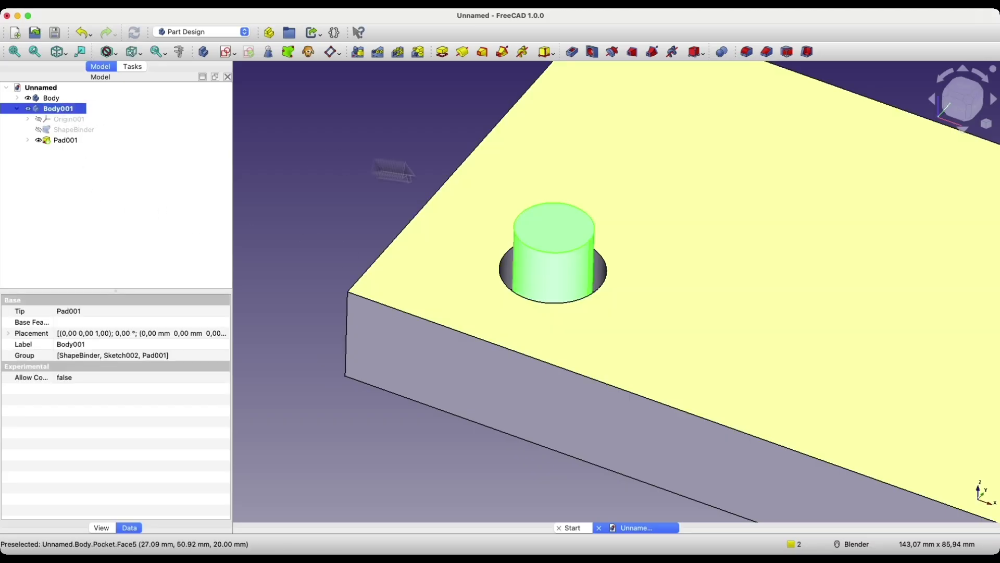
pyautogui.scroll(-3, 631, 206)
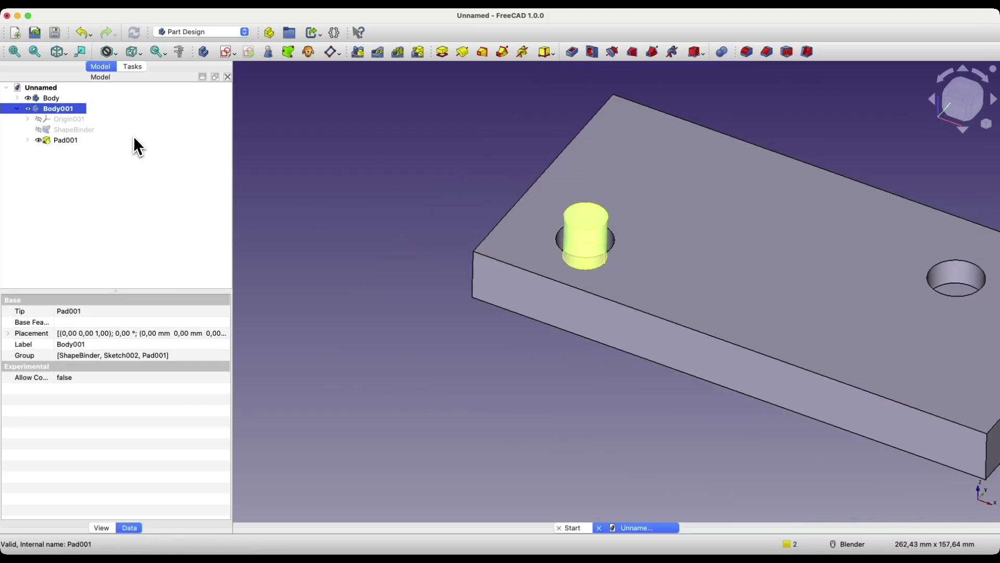
pyautogui.click(16, 99)
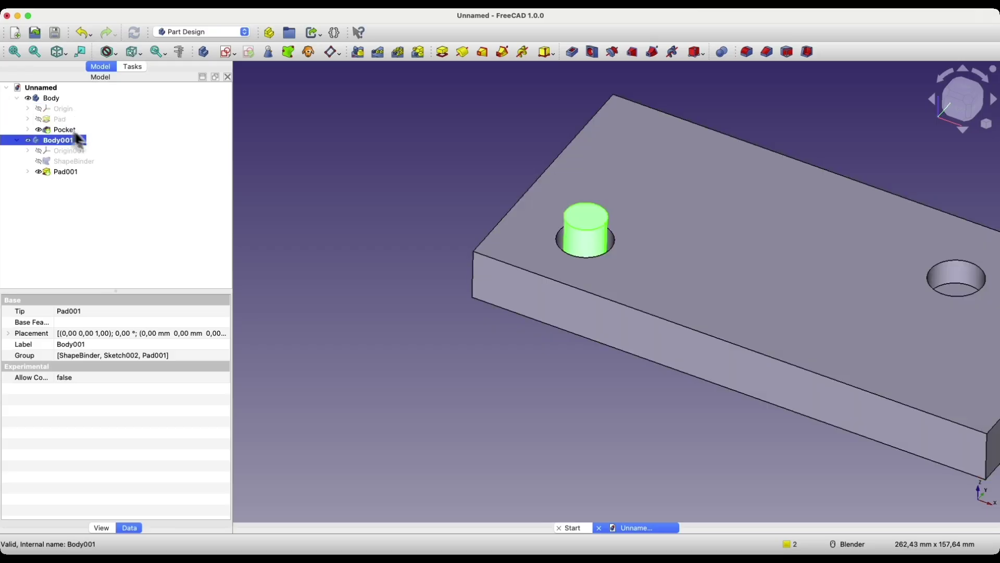
pyautogui.click(28, 130)
pyautogui.doubleClick(65, 140)
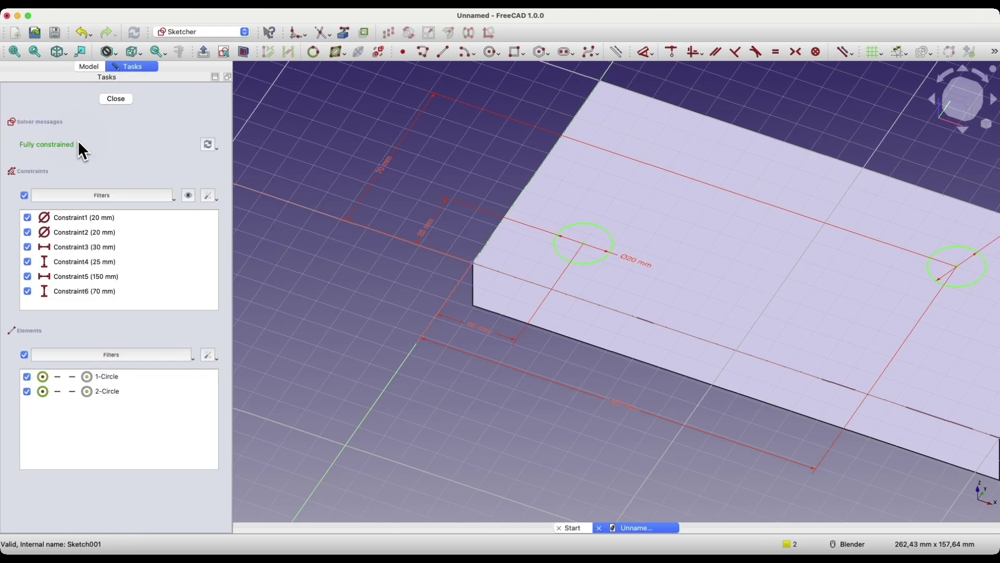
# Change the left hole's 30 mm position dimension to 50 mm and close the sketch
pyautogui.doubleClick(542, 452)
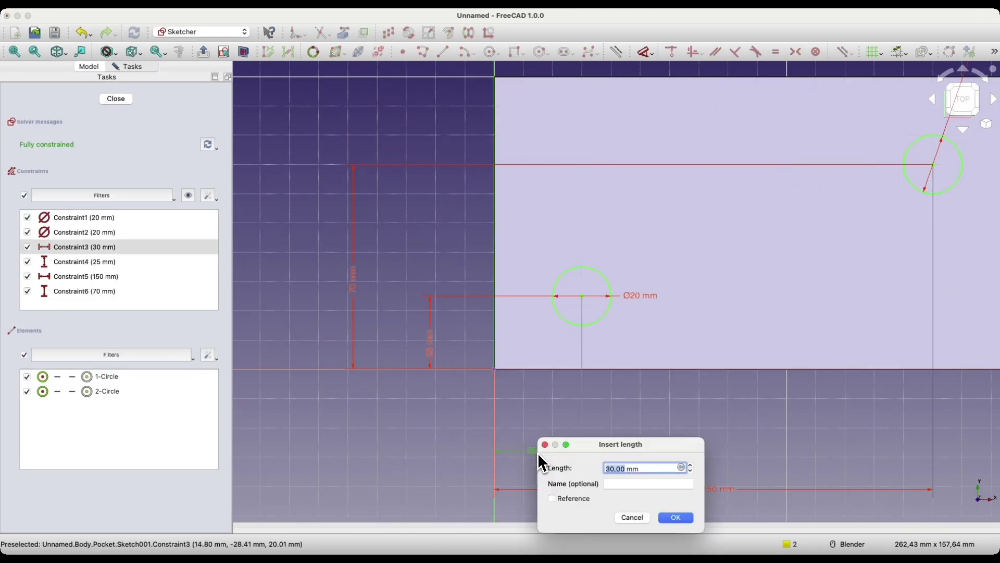
pyautogui.write('50')
pyautogui.press('Return')
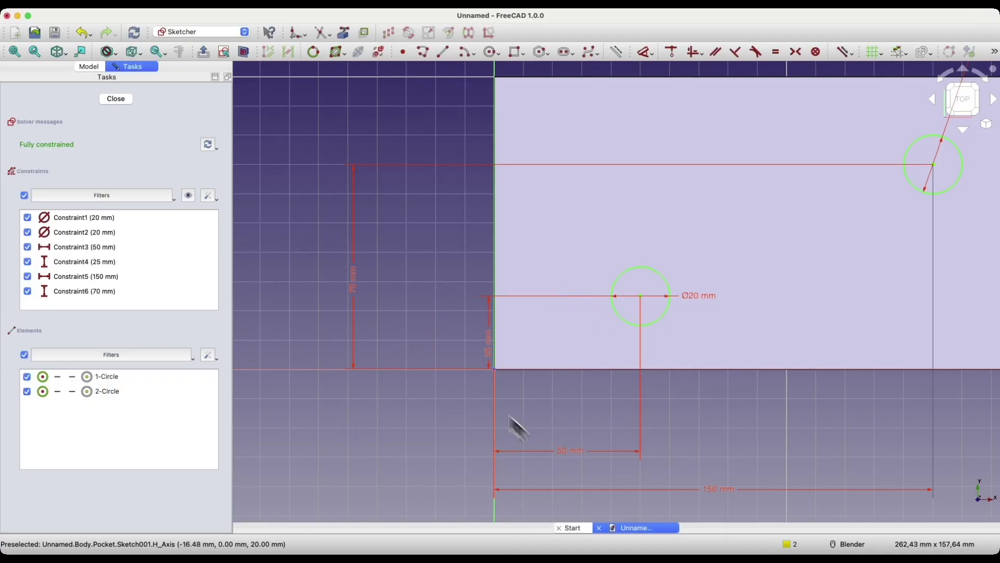
pyautogui.click(116, 99)
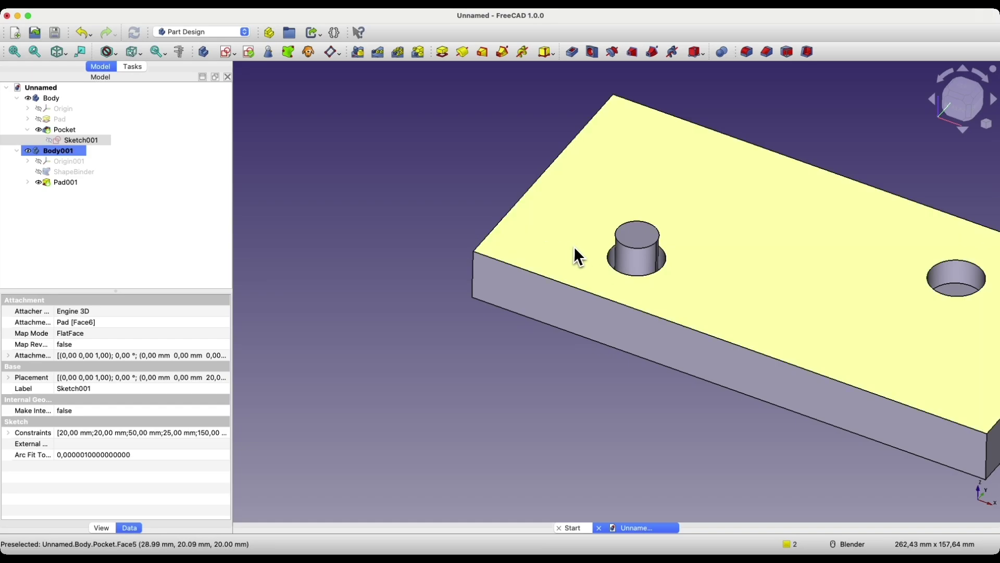
pyautogui.click(57, 151)
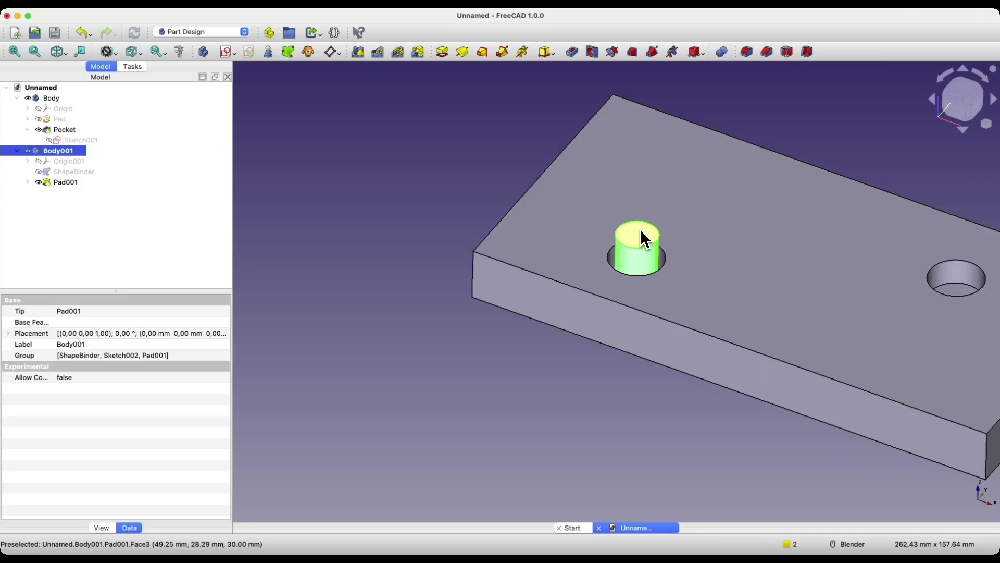
pyautogui.click(292, 99)
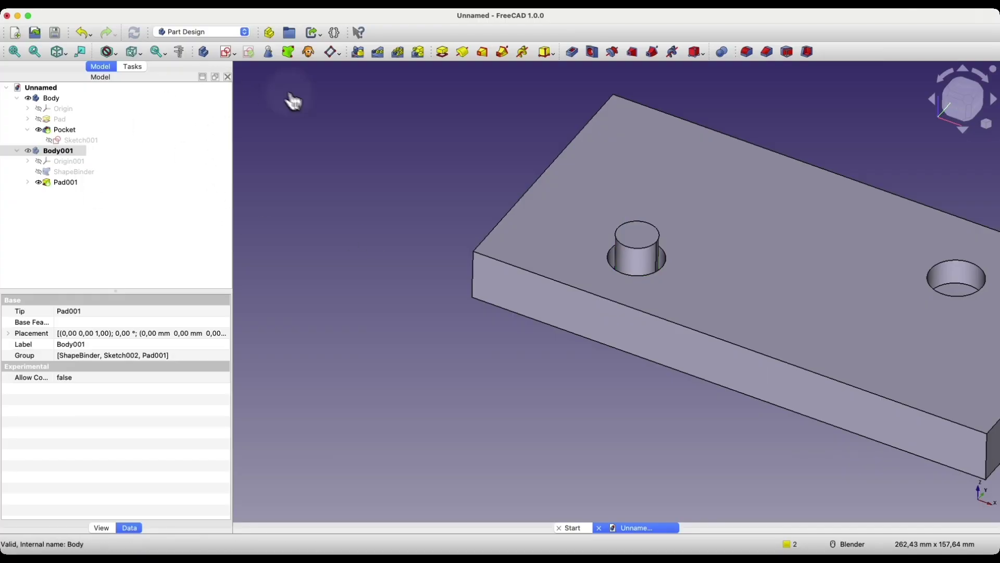
pyautogui.click(205, 52)
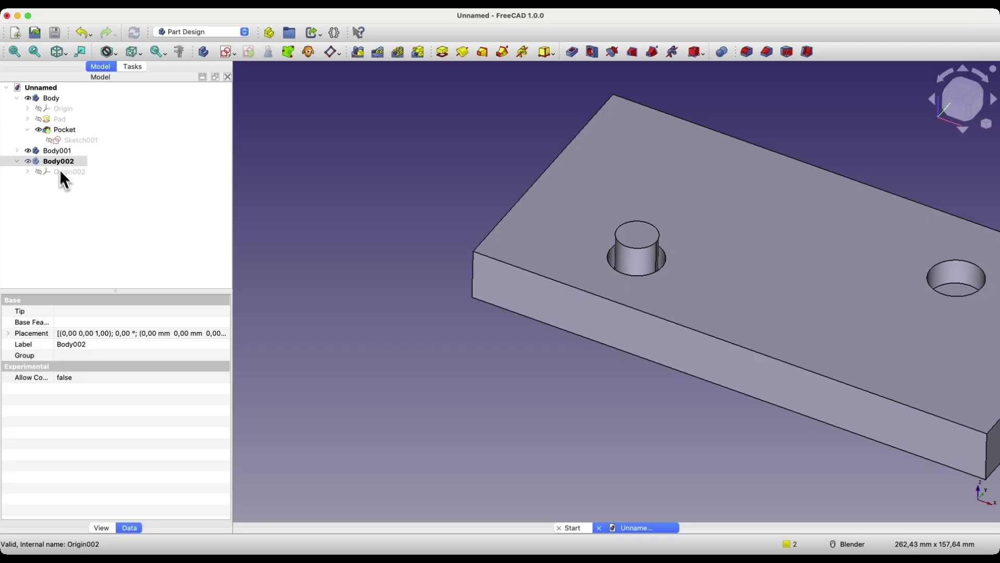
# Create Sketch003 in Body002 attached to XY-plane002, then close it empty
pyautogui.scroll(-3, 264, 189)
pyautogui.scroll(2, 308, 156)
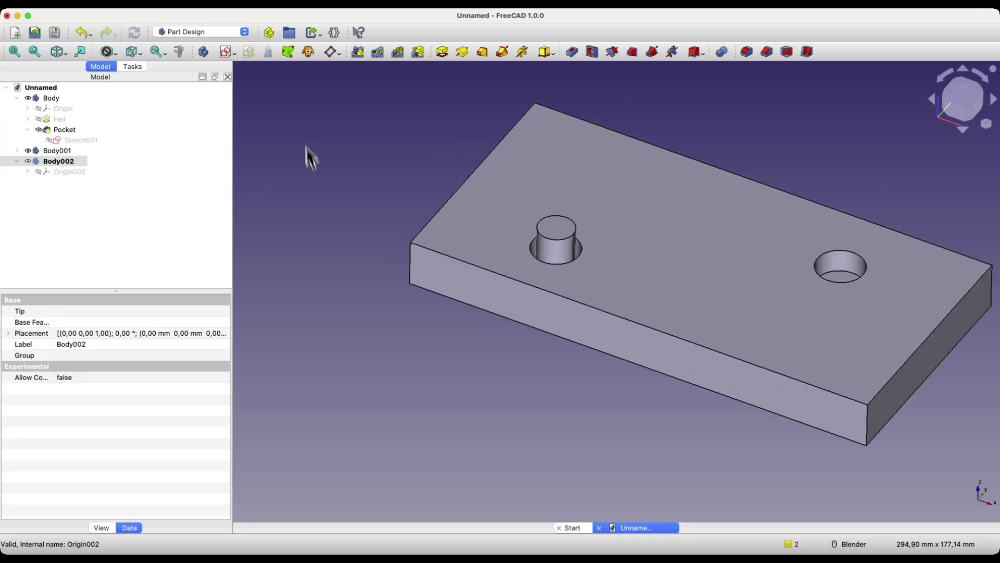
pyautogui.click(227, 52)
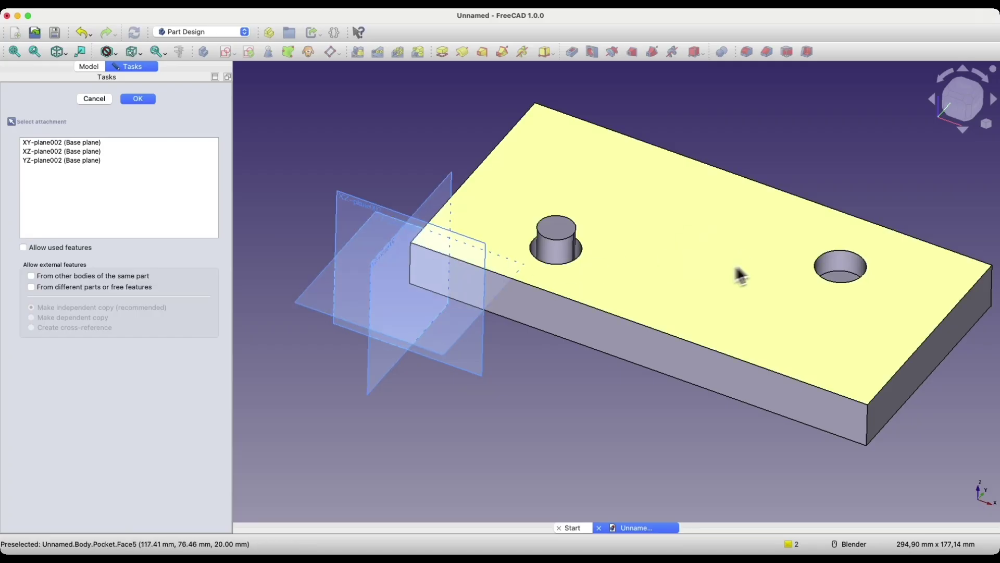
pyautogui.click(687, 224)
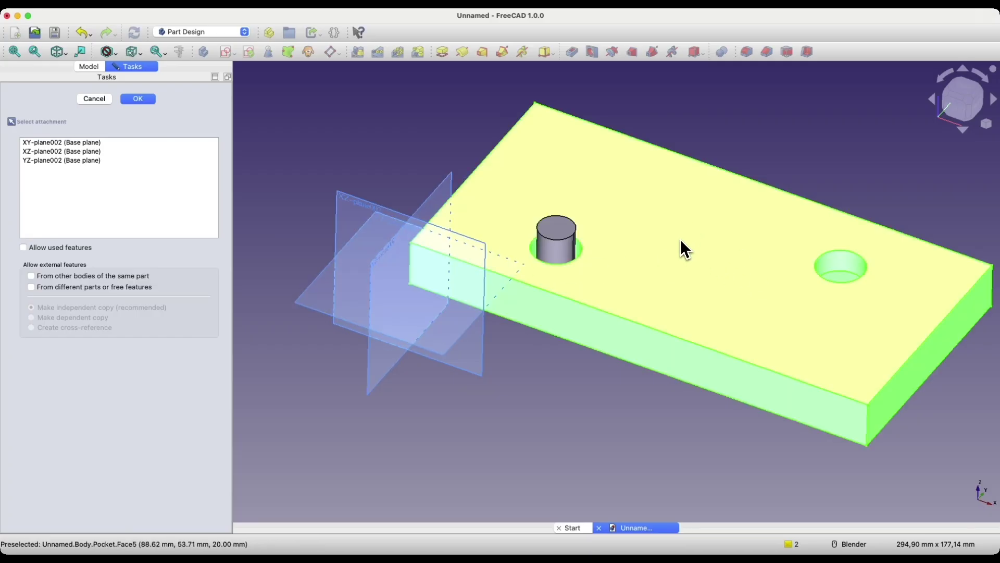
pyautogui.click(384, 221)
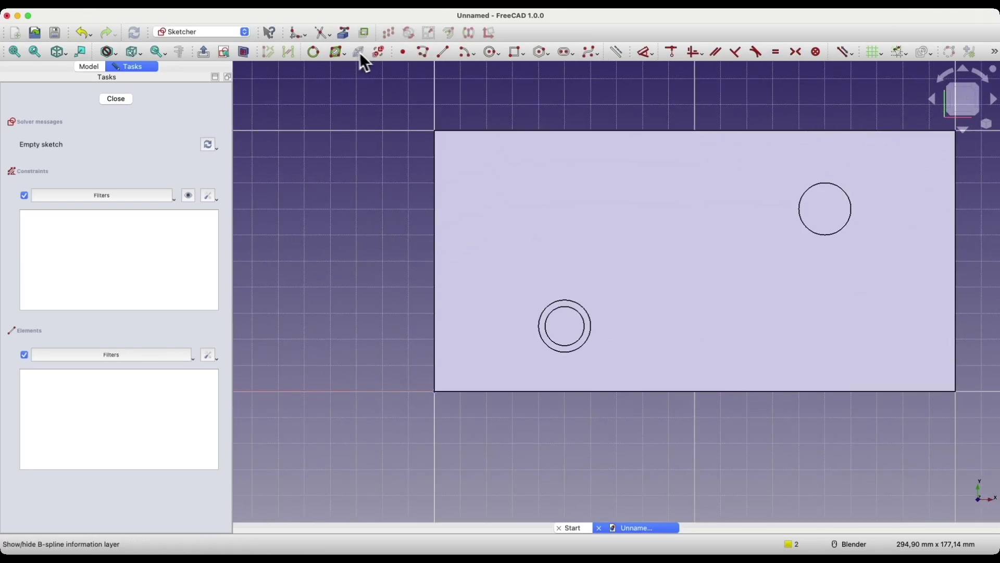
pyautogui.click(344, 47)
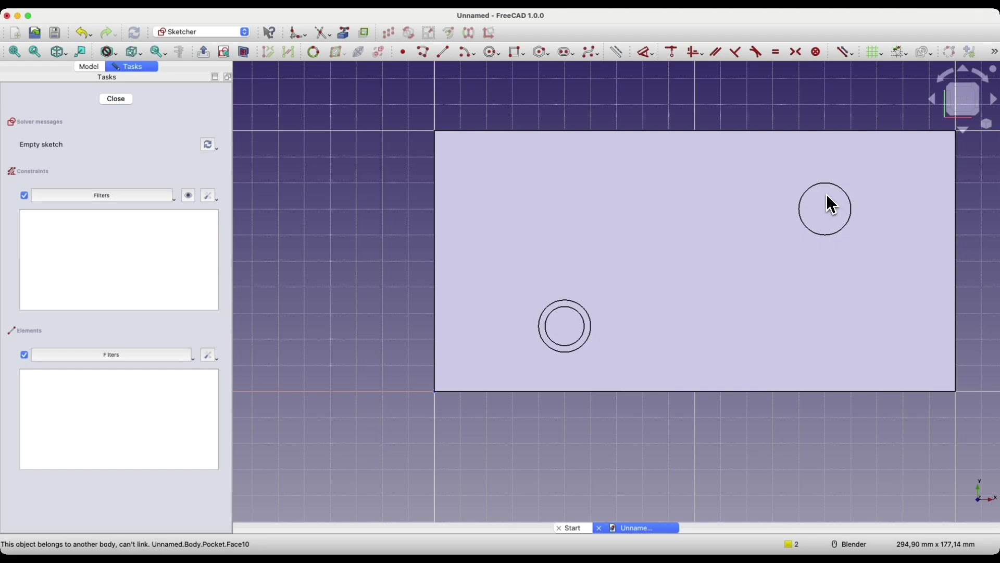
pyautogui.click(111, 101)
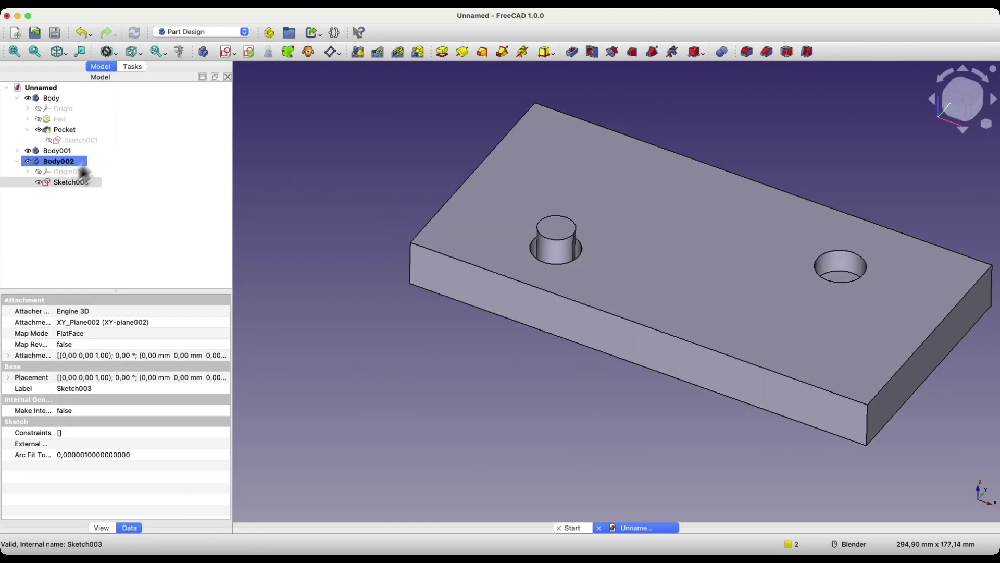
# Delete the empty Sketch003 and start a sketch on the plate's top face as a dependent copy
pyautogui.click(65, 182)
pyautogui.press('BackSpace')
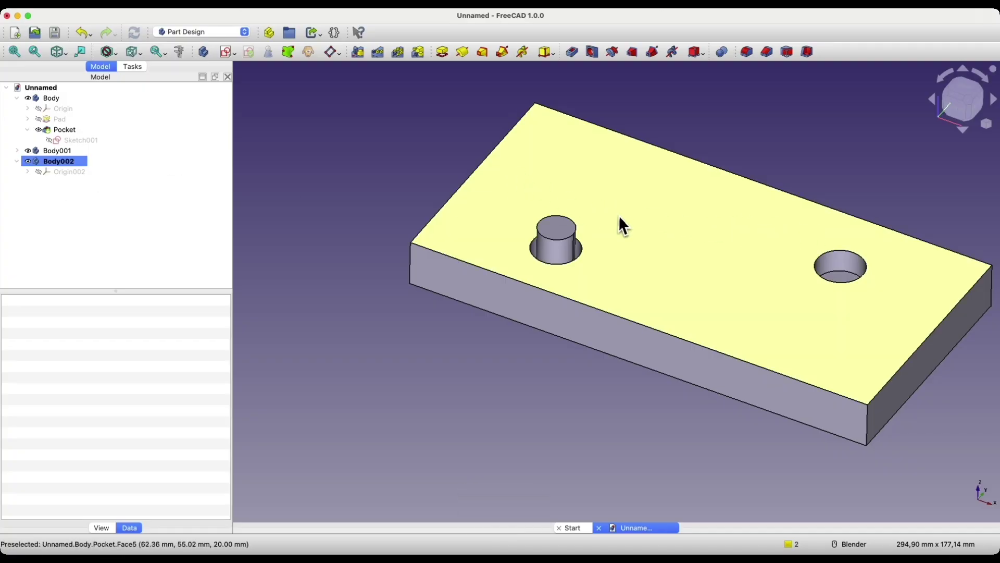
pyautogui.click(742, 249)
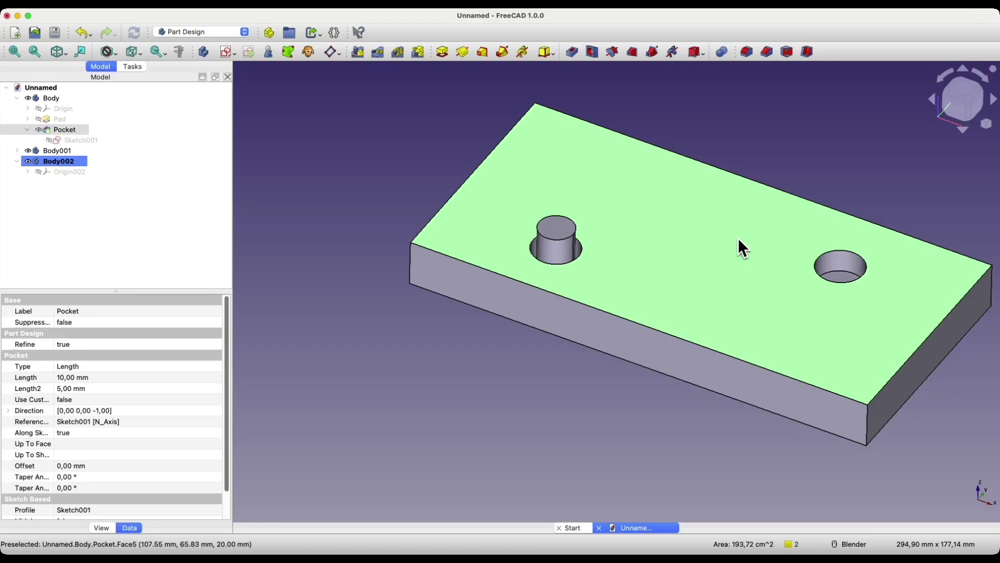
pyautogui.click(228, 59)
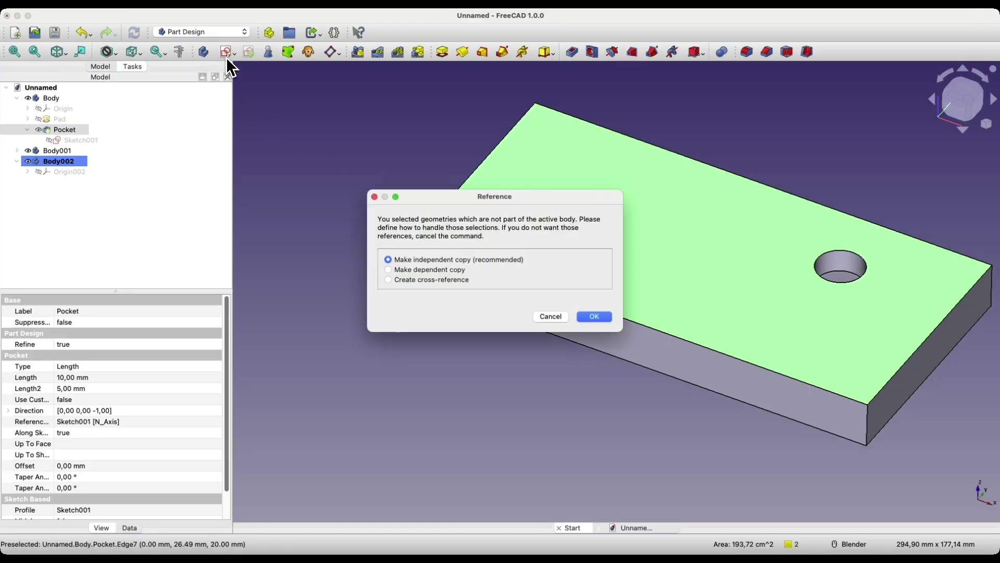
pyautogui.click(391, 270)
pyautogui.click(592, 317)
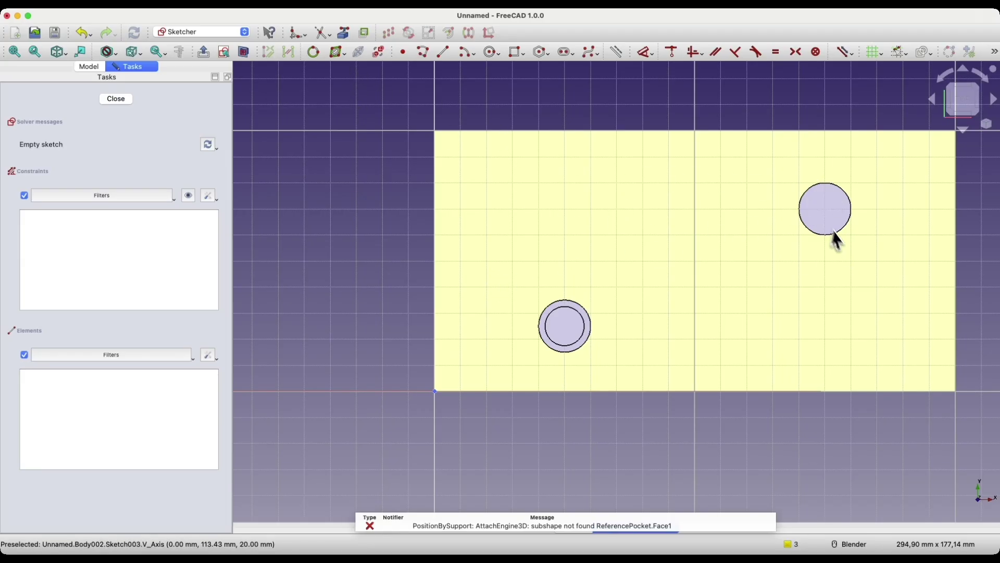
# Hide the original plate Body and link the right-hand hole's edge as external geometry
pyautogui.click(346, 32)
pyautogui.click(811, 192)
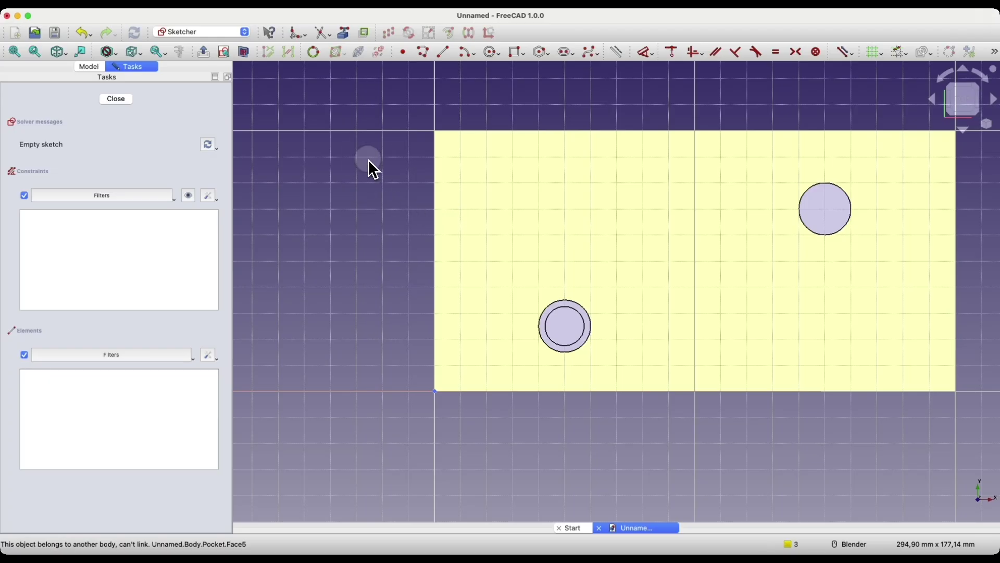
pyautogui.click(89, 66)
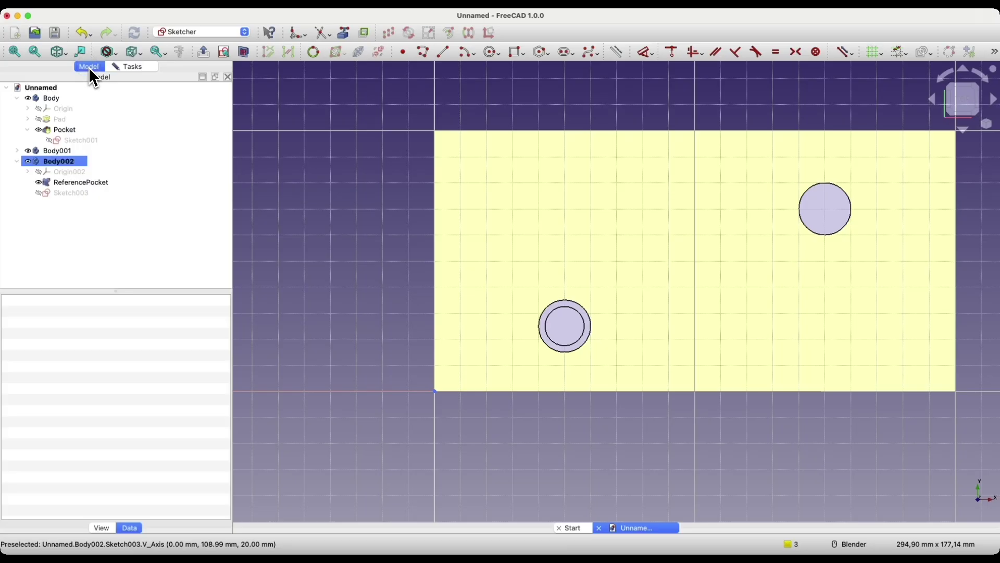
pyautogui.click(53, 99)
pyautogui.press('space')
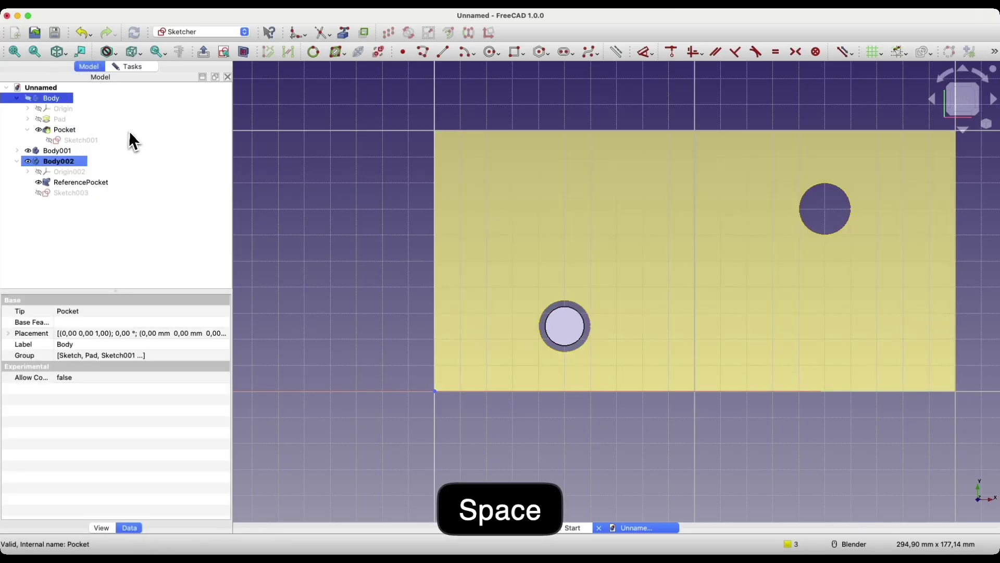
pyautogui.click(136, 68)
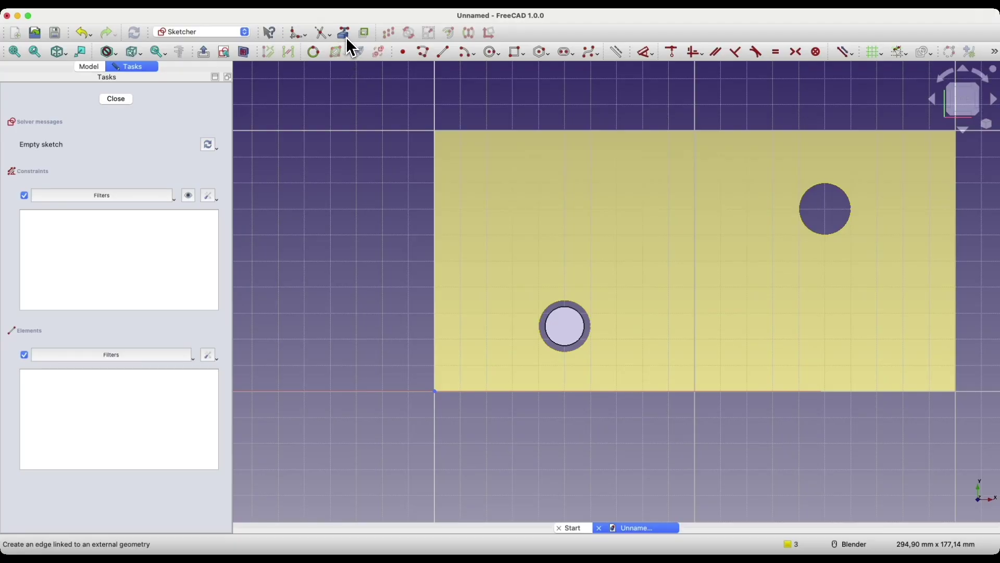
pyautogui.click(811, 194)
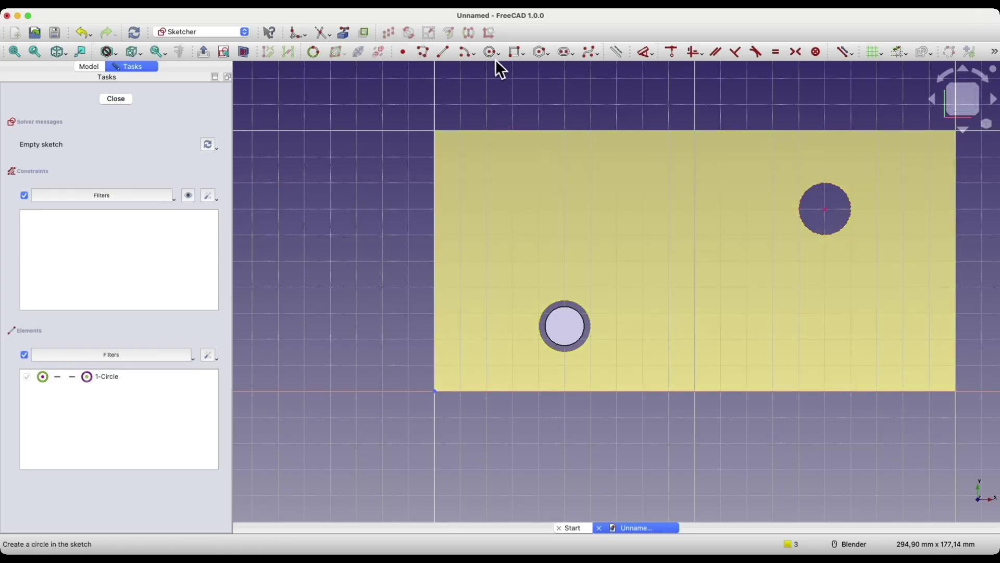
# Draw a Ø10 mm circle centred on the right-hand hole and close the sketch
pyautogui.click(497, 61)
pyautogui.click(825, 210)
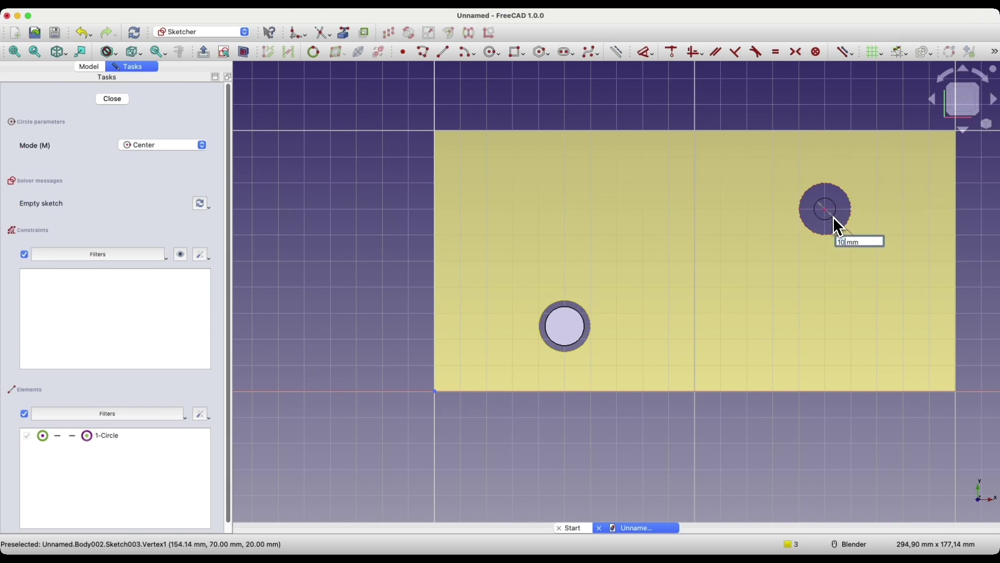
pyautogui.press('Return')
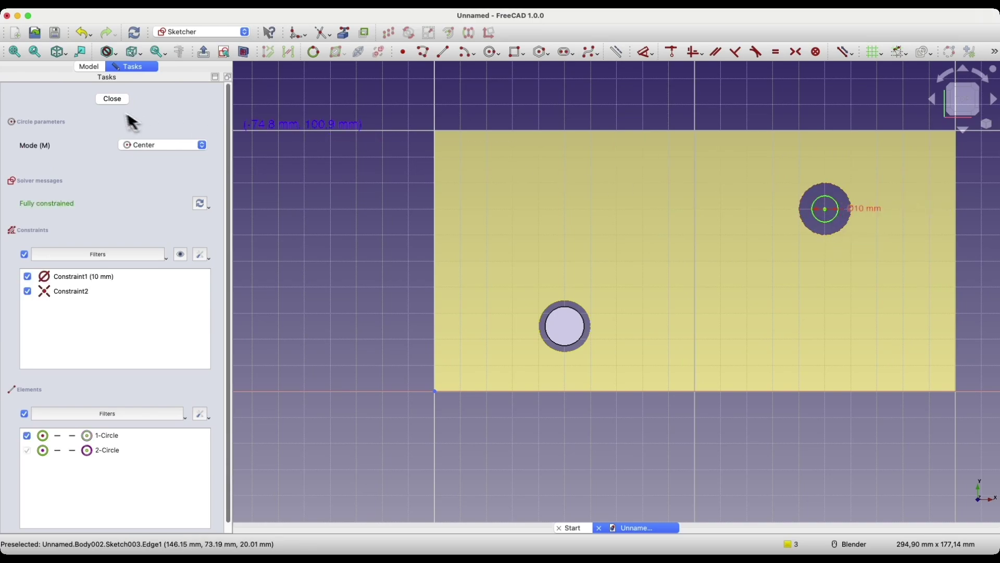
pyautogui.click(114, 99)
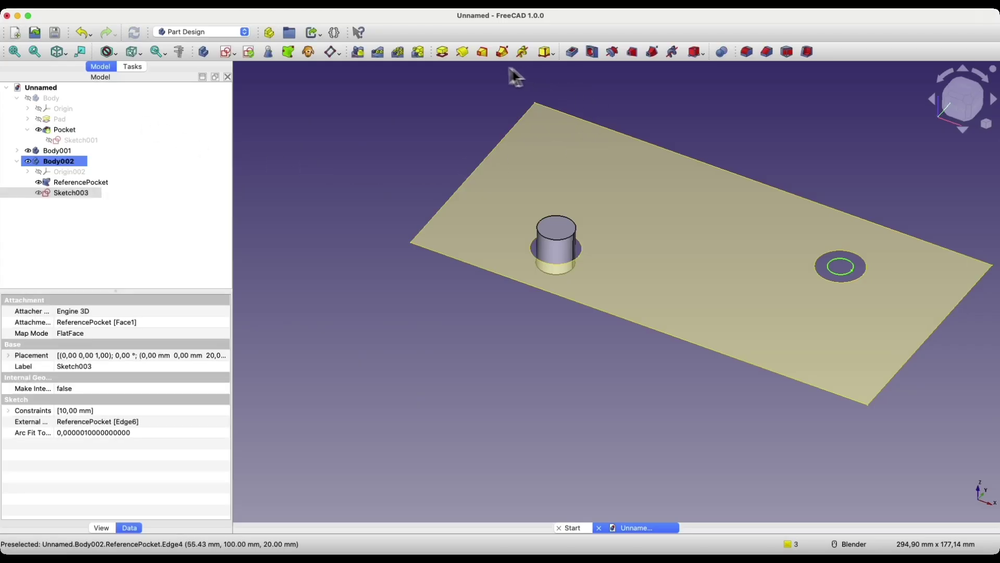
pyautogui.click(448, 55)
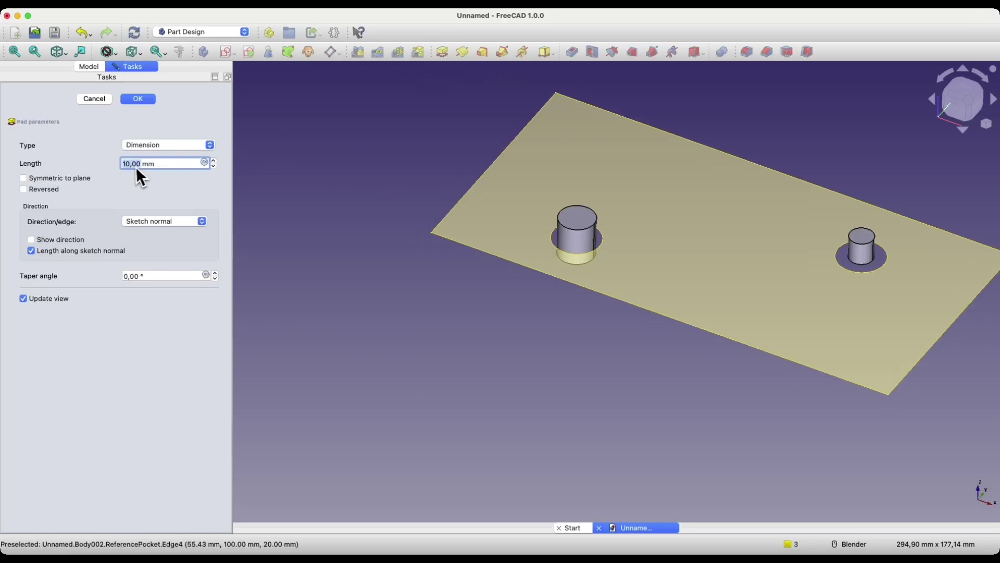
# Pad the circle in two directions: 10 mm one way and 7 mm the other
pyautogui.click(208, 146)
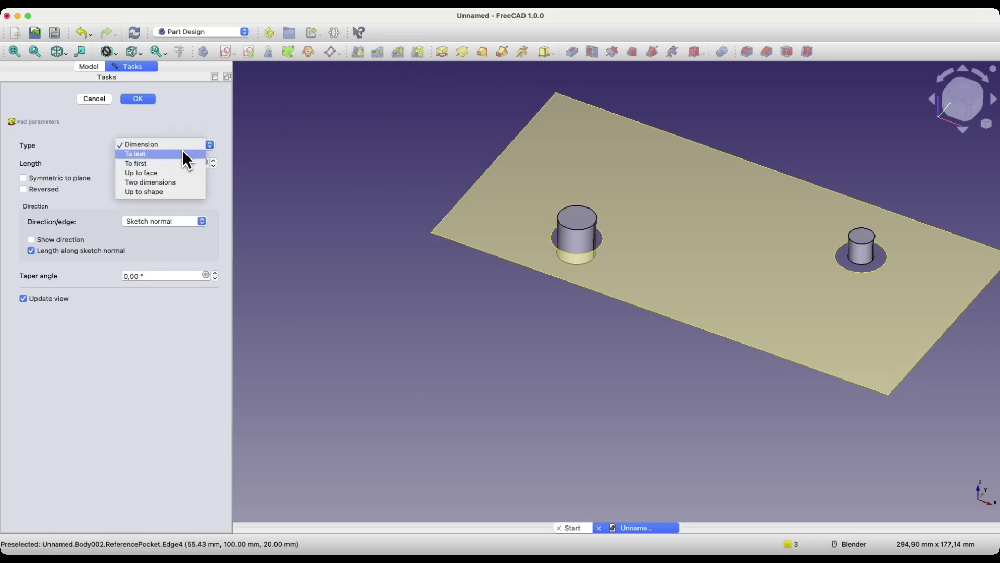
pyautogui.click(156, 182)
pyautogui.scroll(-3, 211, 184)
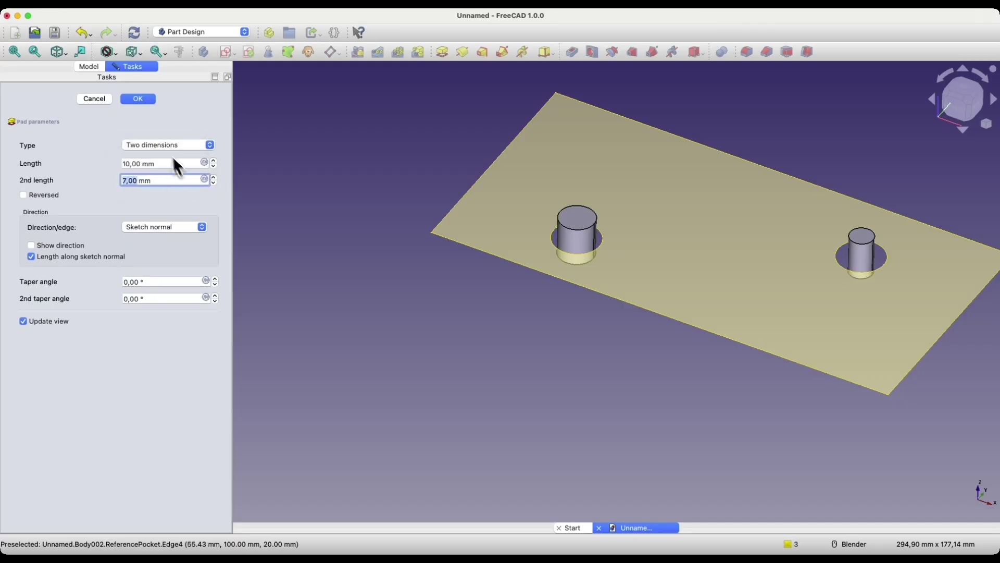
pyautogui.click(146, 103)
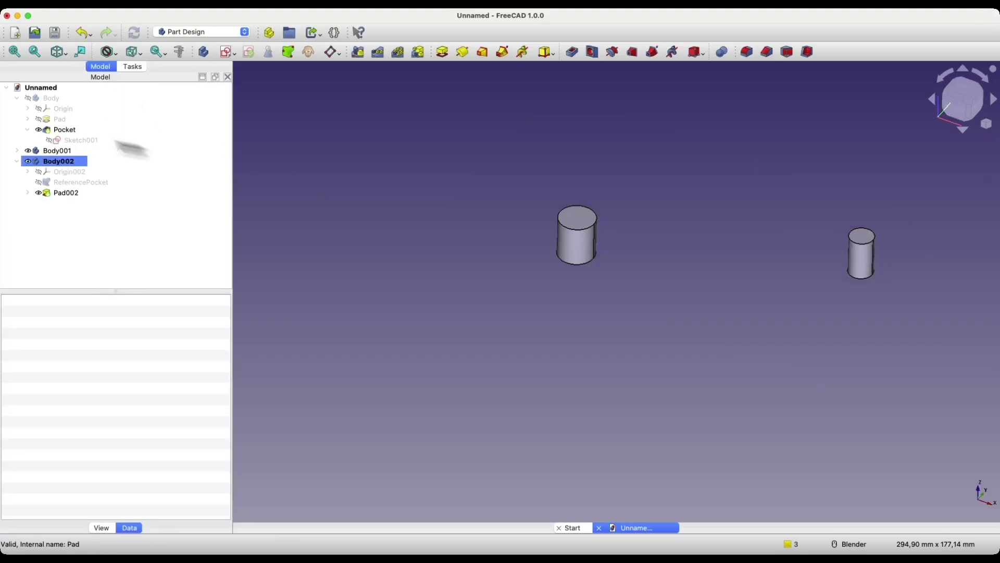
# Show the plate Body again and open Sketch001 for editing
pyautogui.click(45, 99)
pyautogui.press('space')
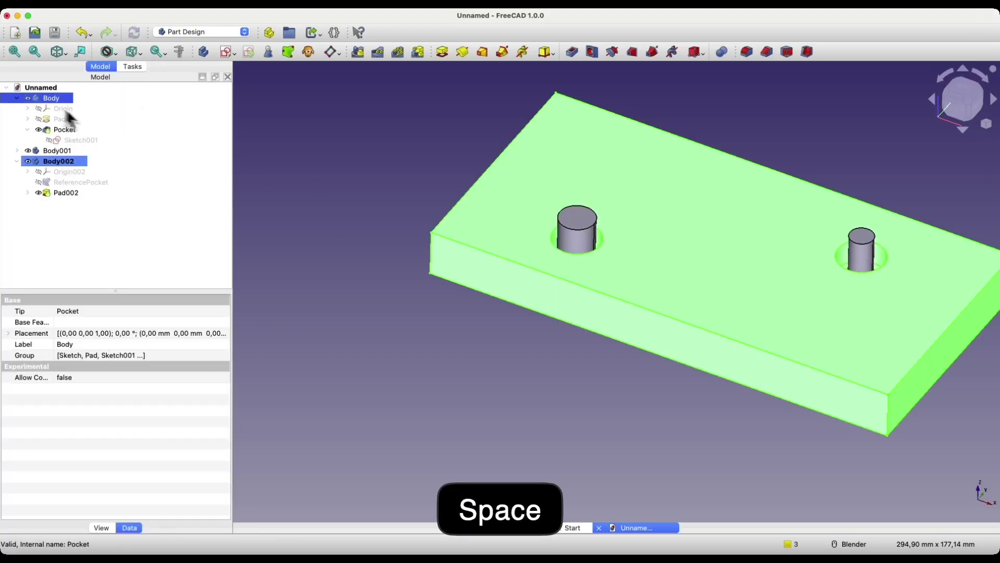
pyautogui.click(73, 140)
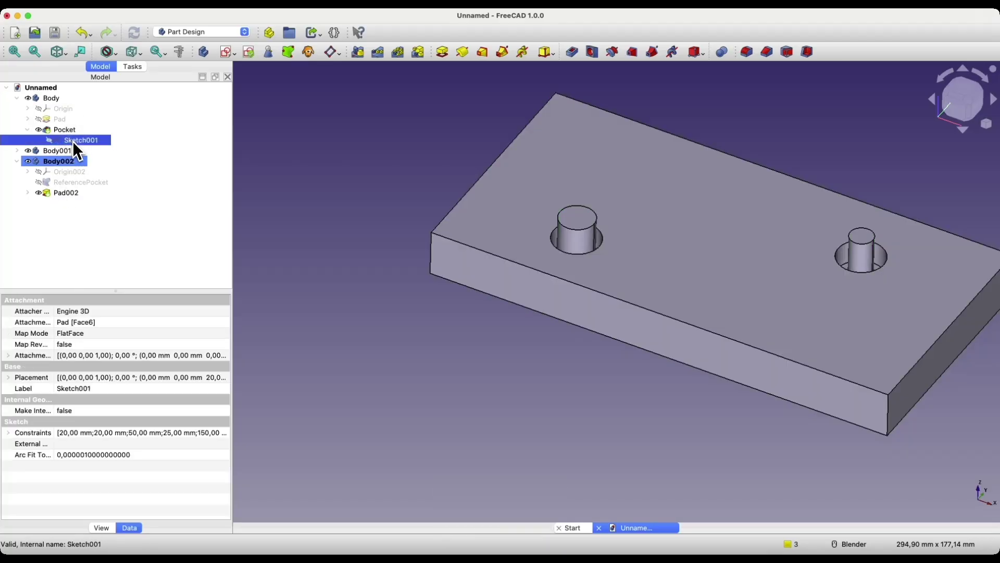
pyautogui.doubleClick(73, 141)
# Change the right hole's 150 mm position dimension to 120 mm and close the sketch
pyautogui.scroll(-2, 881, 167)
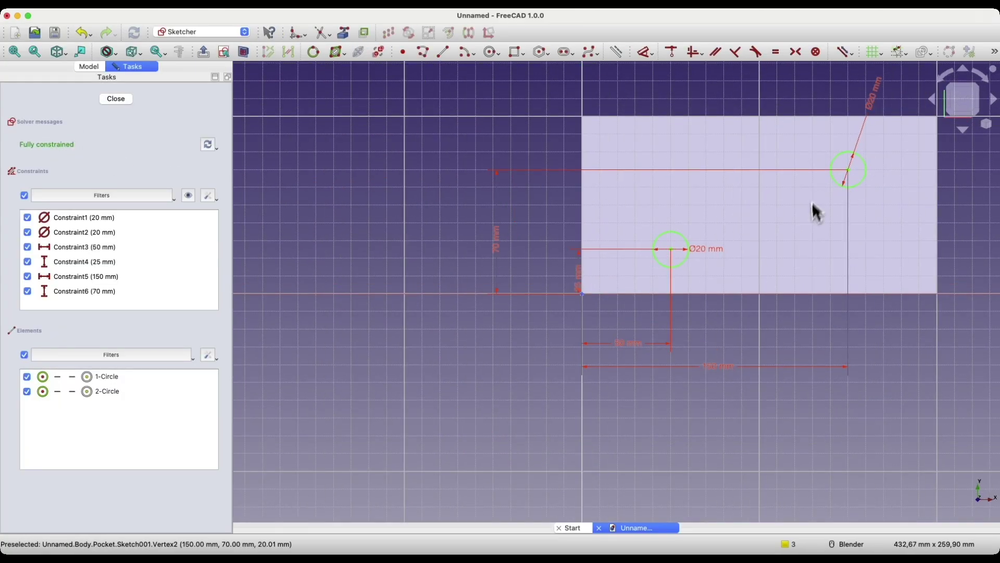
pyautogui.doubleClick(715, 367)
pyautogui.write('12')
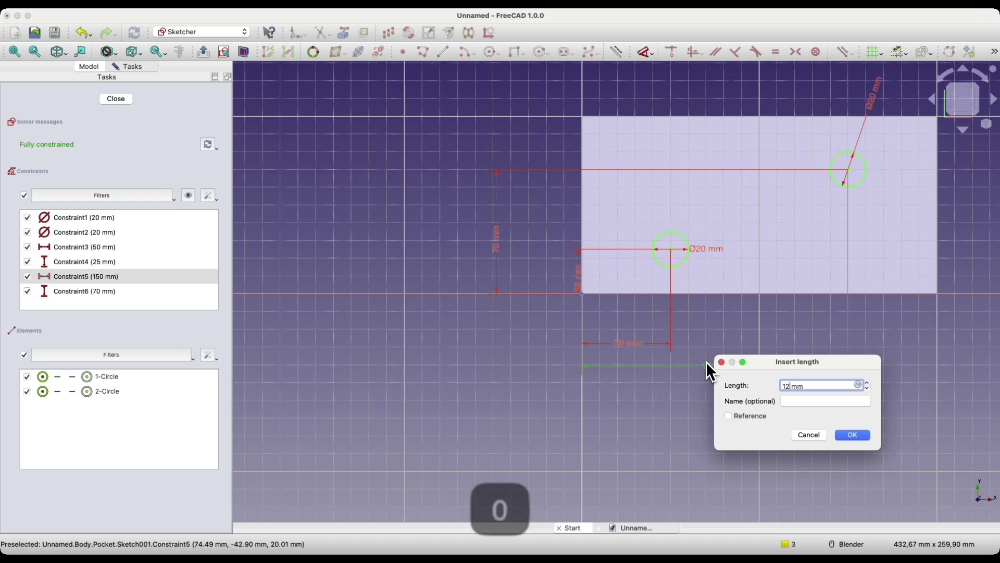
pyautogui.write('0')
pyautogui.press('Return')
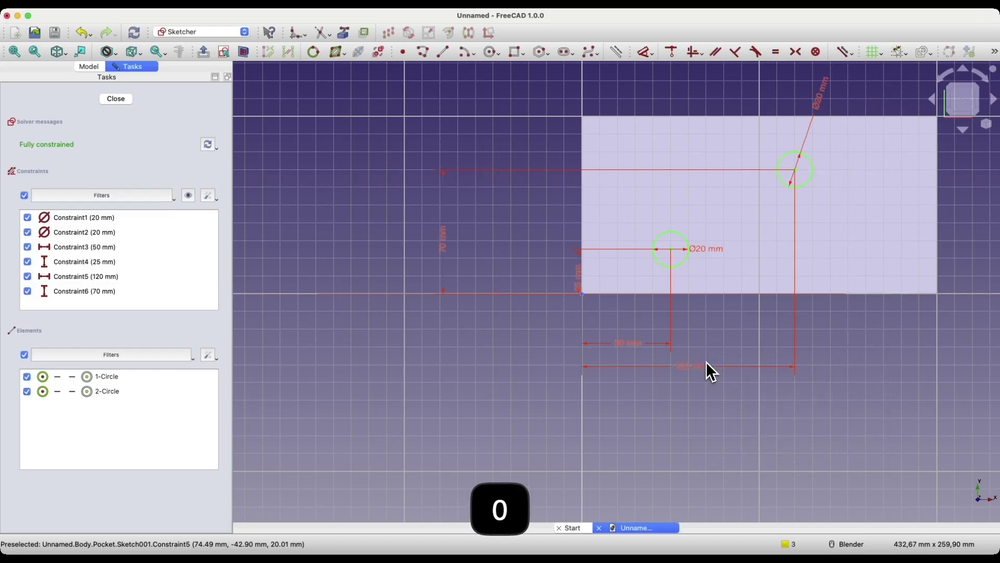
pyautogui.click(116, 99)
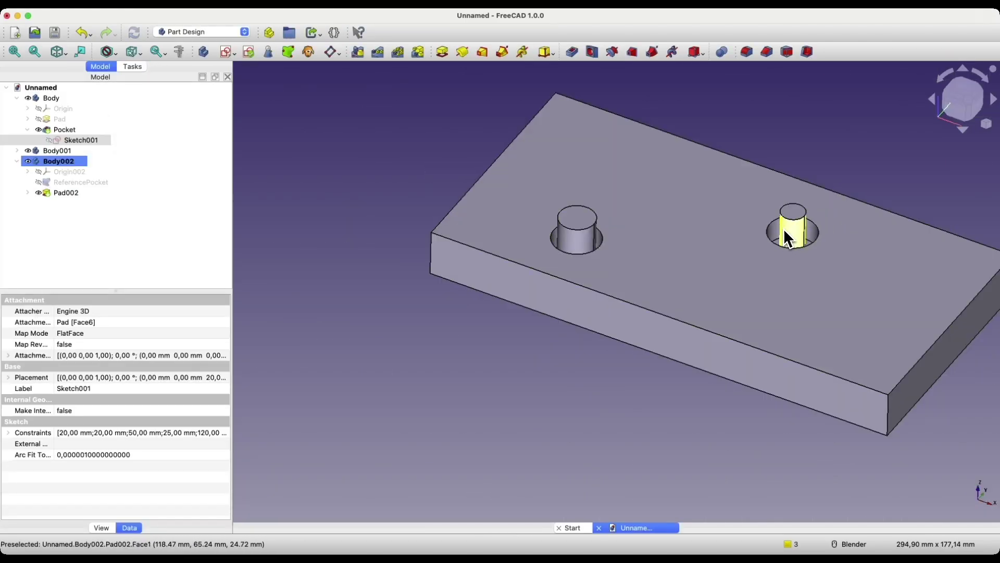